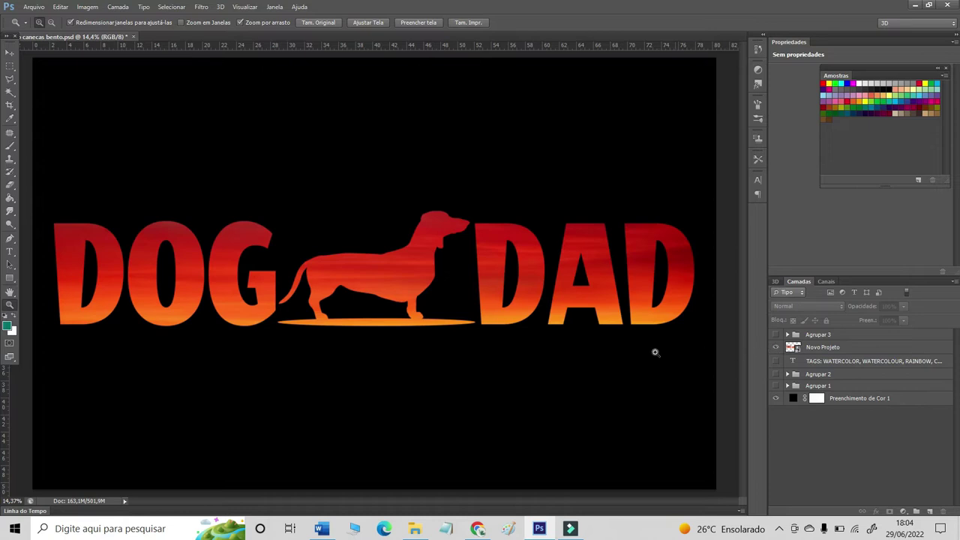
Hide the Novo Projeto layer and show the Agrupar 3 group
left_click(776, 346)
left_click(776, 335)
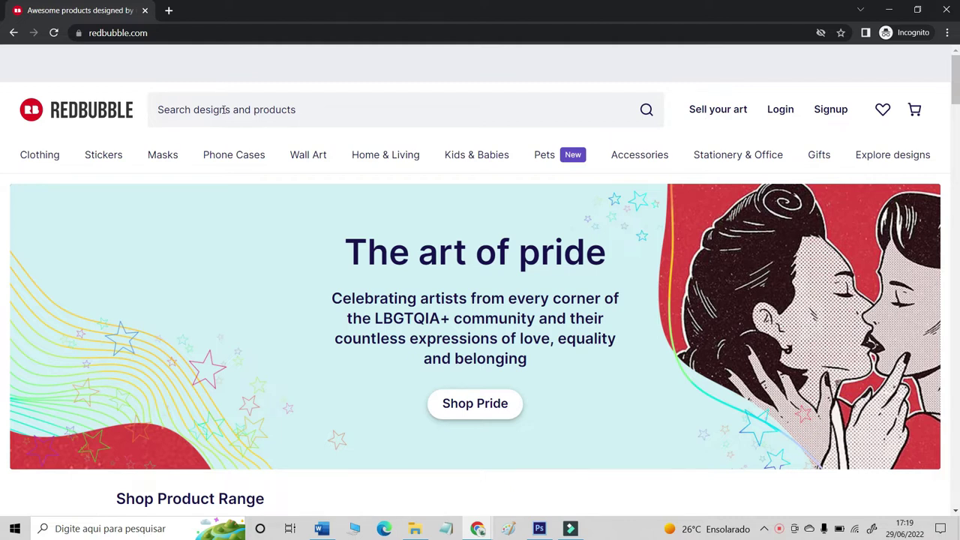
Search Redbubble for SUNSET designs and narrow the results to the Stickers category
left_click(224, 110)
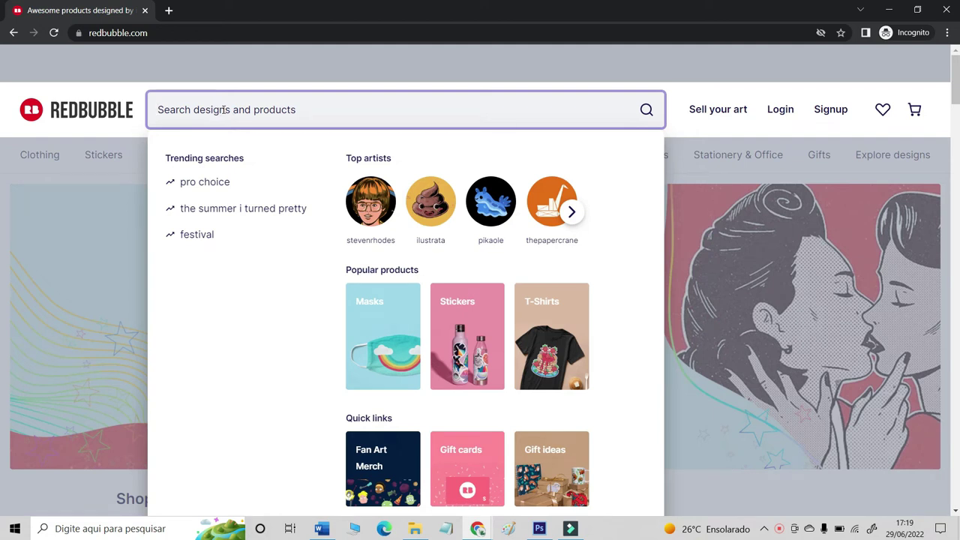
type("SUN")
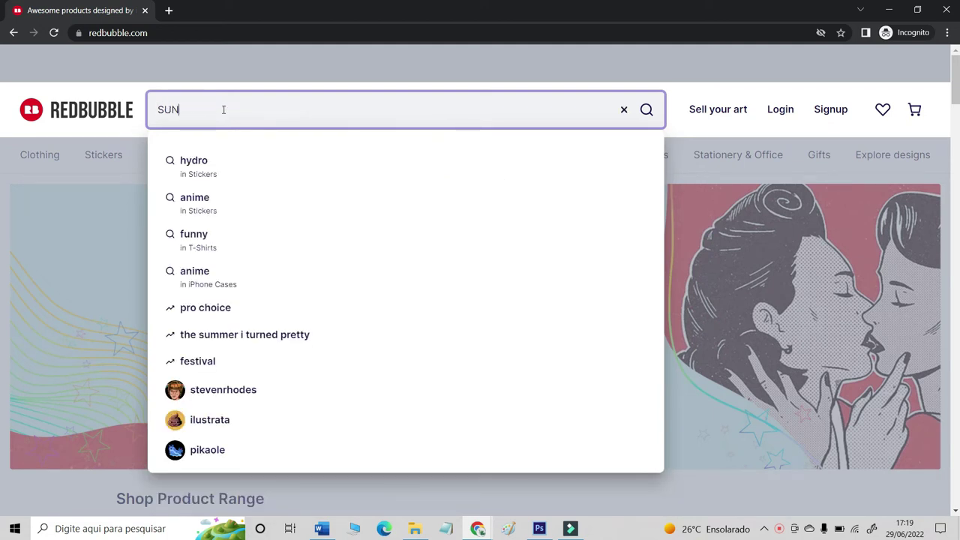
type("SET")
key("Return")
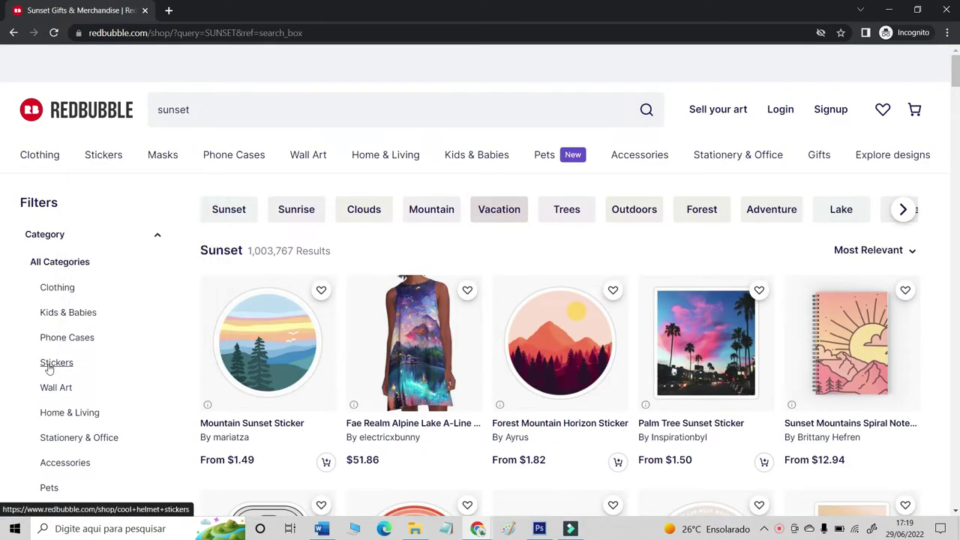
left_click(48, 367)
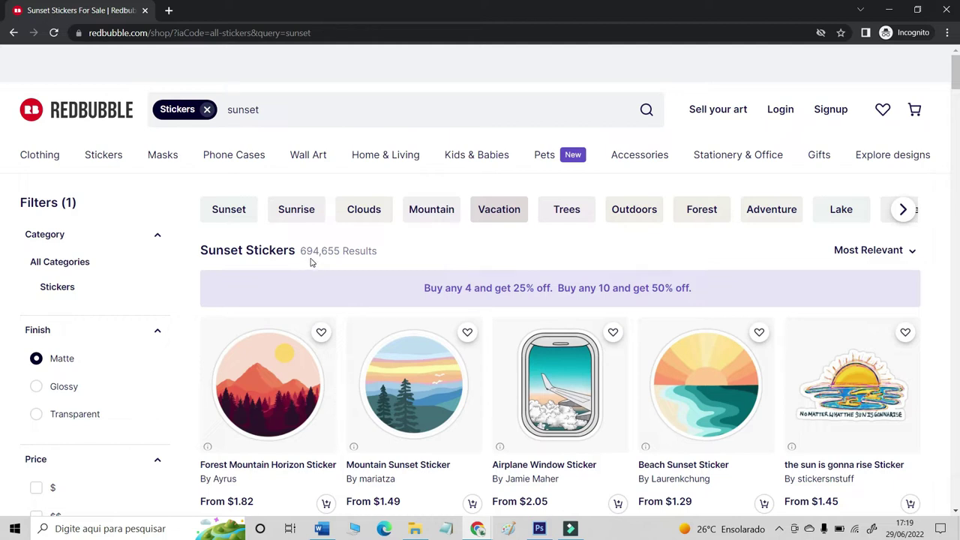
Extend the sticker search to "sunset DAD" and sort the results by Best Selling
left_click(298, 109)
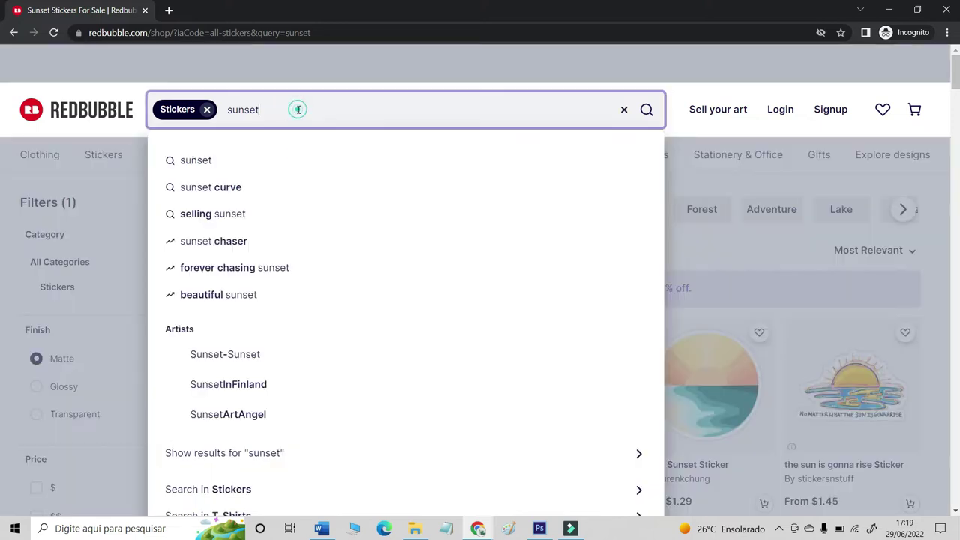
type("DAD")
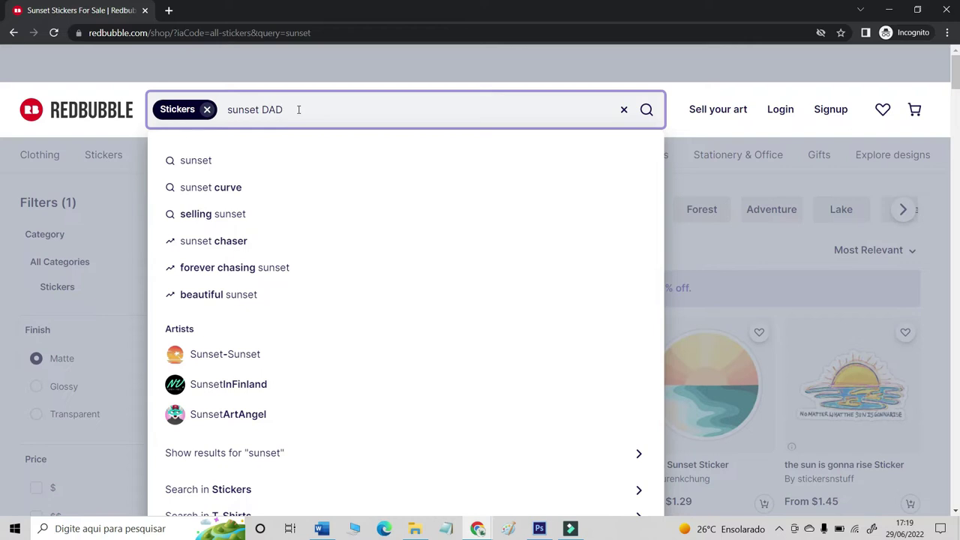
key("Return")
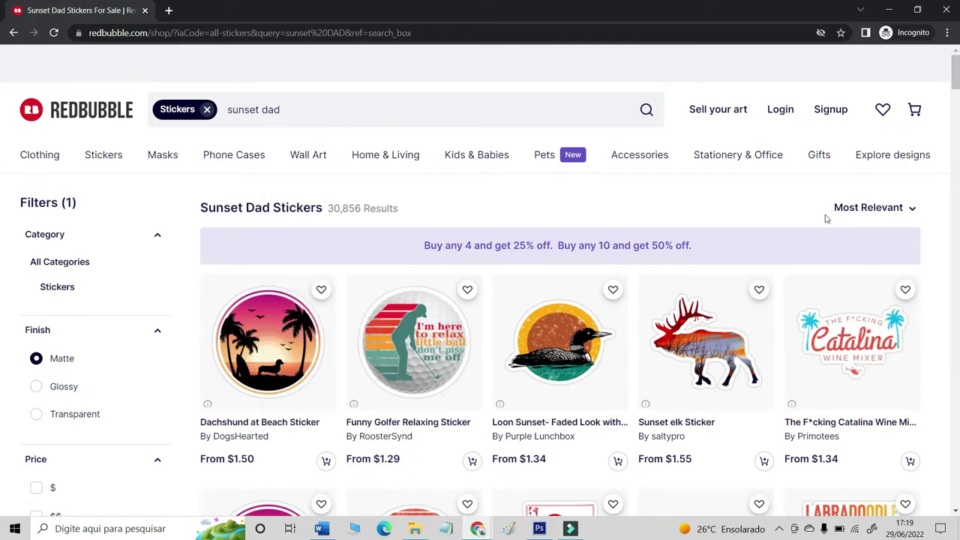
left_click(869, 209)
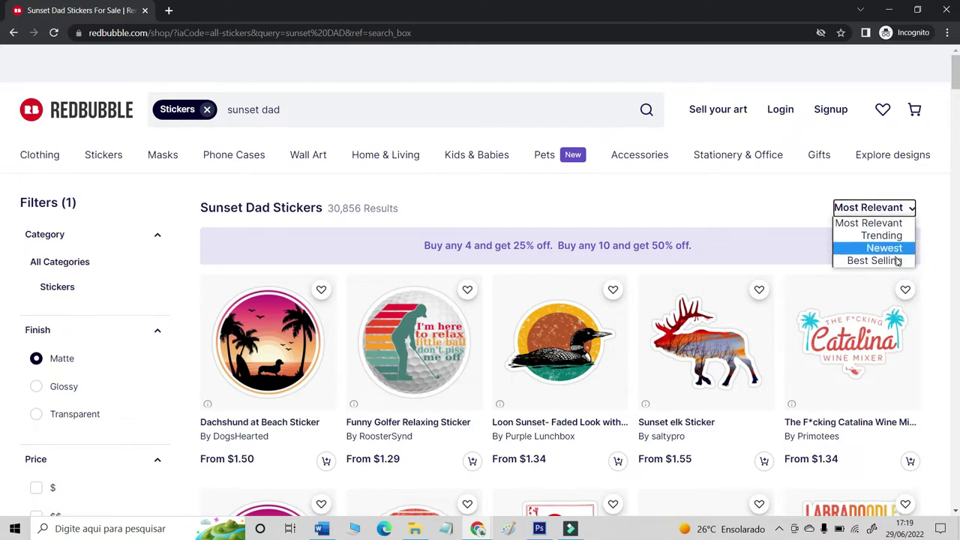
left_click(901, 263)
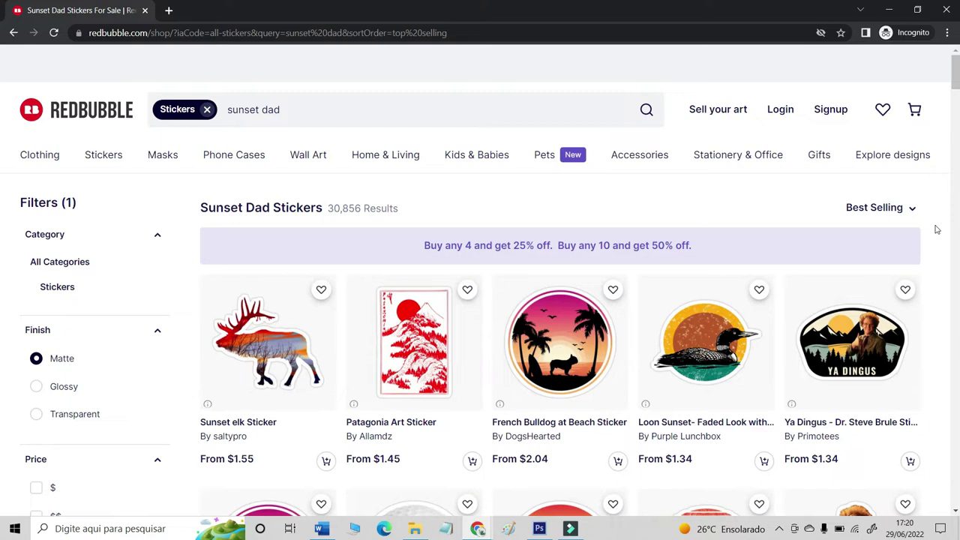
Examine the best-selling sunset dad stickers for recurring themes and design ideas
scroll(936, 229, "down", 2)
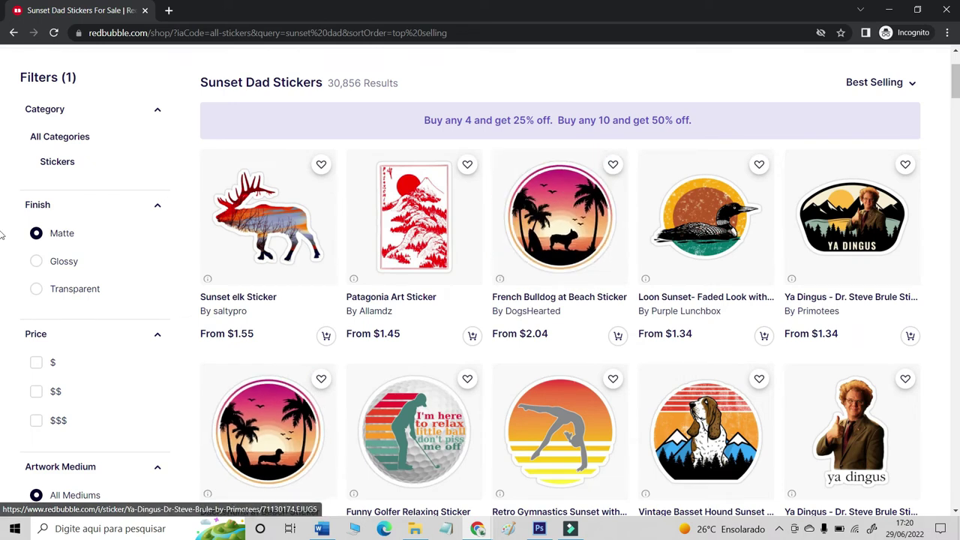
scroll(1, 235, "down", 2)
scroll(735, 193, "down", 1)
scroll(736, 193, "down", 3)
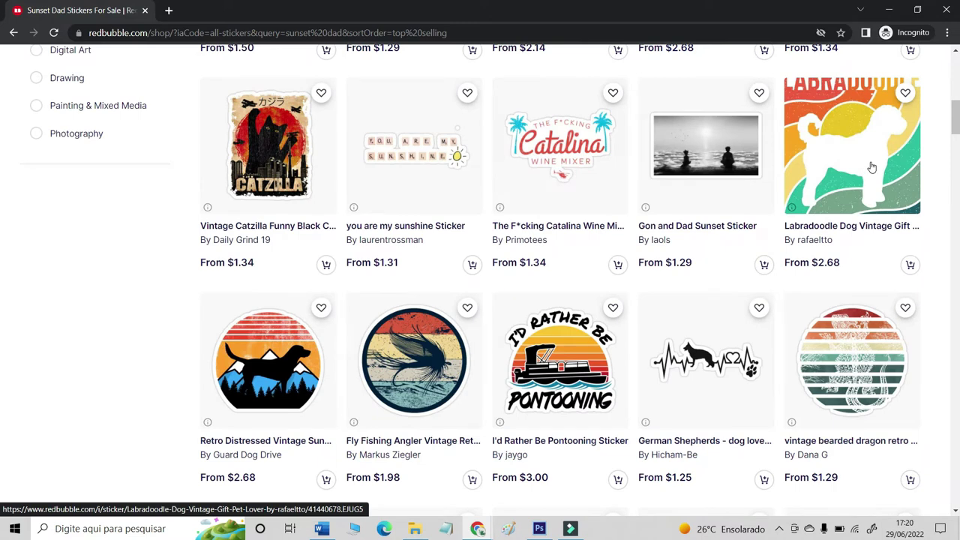
scroll(285, 223, "down", 2)
scroll(279, 225, "down", 2)
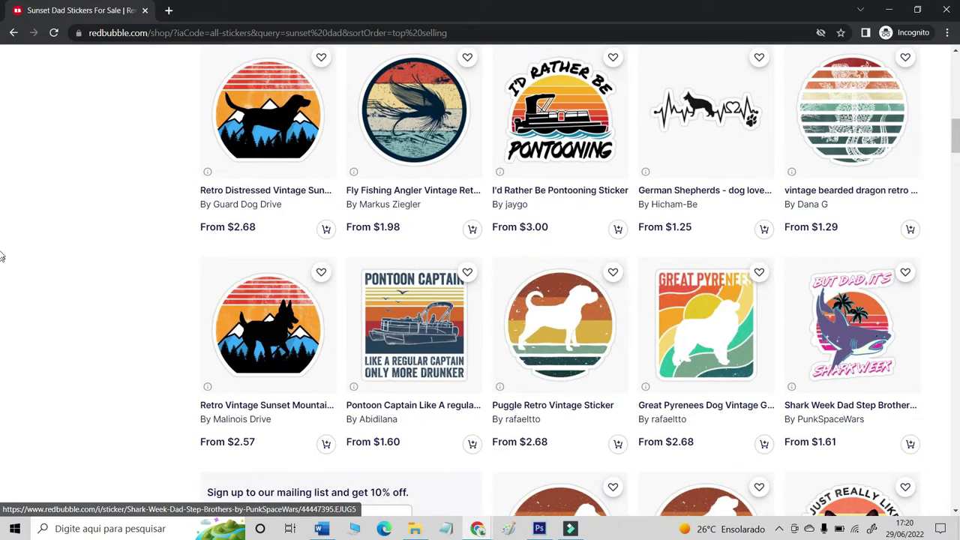
scroll(952, 241, "up", 7)
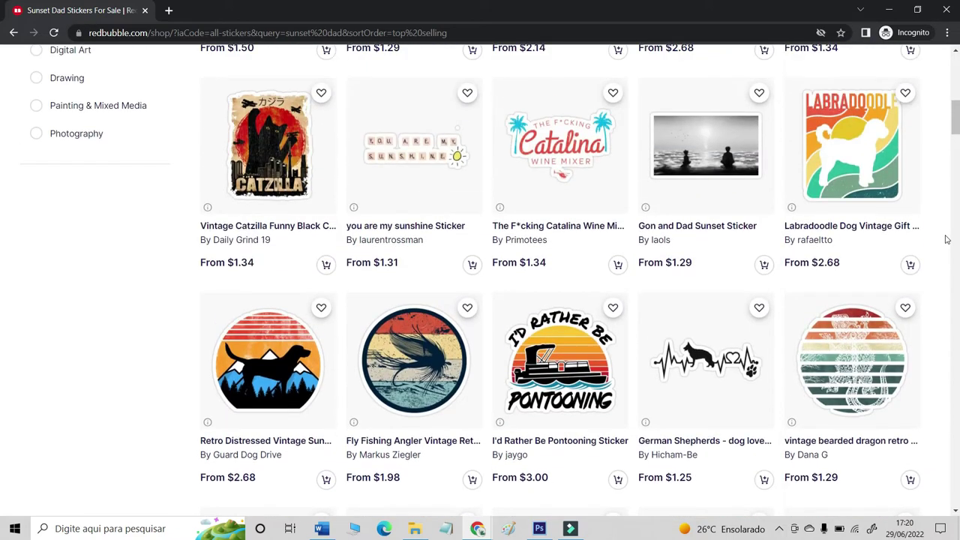
scroll(947, 240, "up", 5)
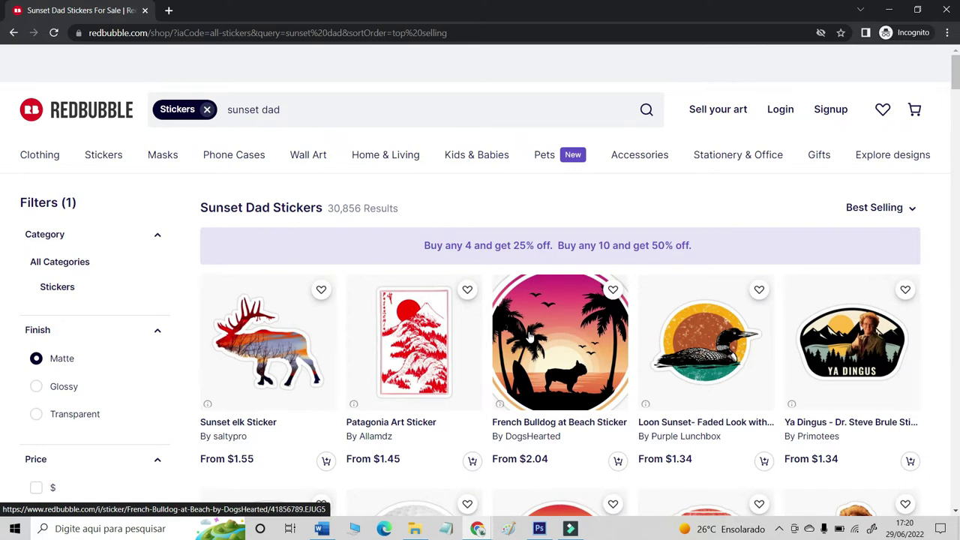
Extend the sticker search to "sunset dad DOG", sort it by Best Selling and look over the designs
left_click(352, 110)
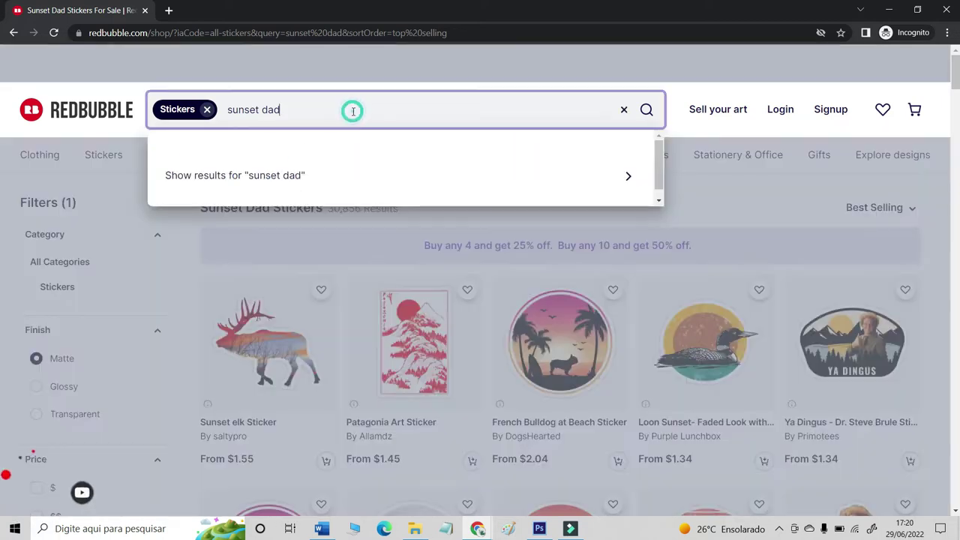
type("DOG")
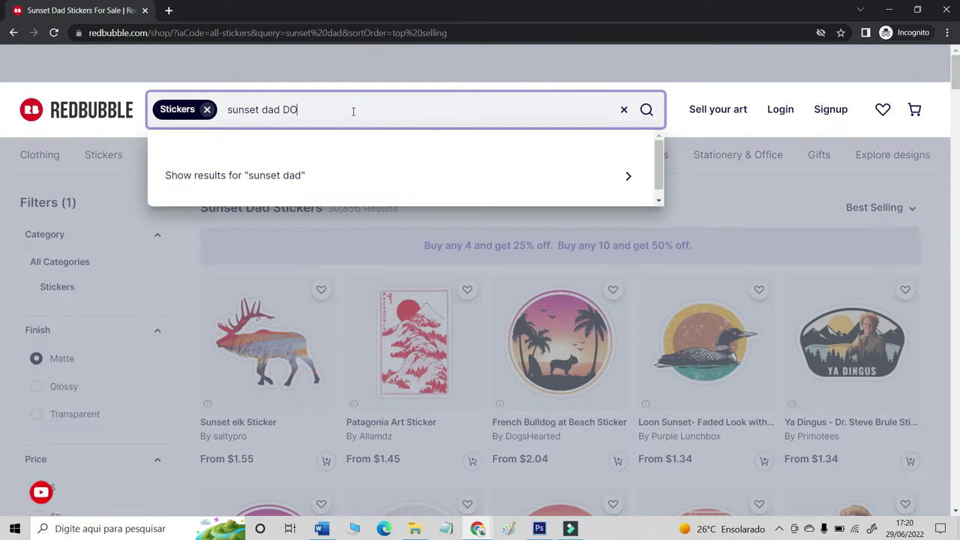
key("Return")
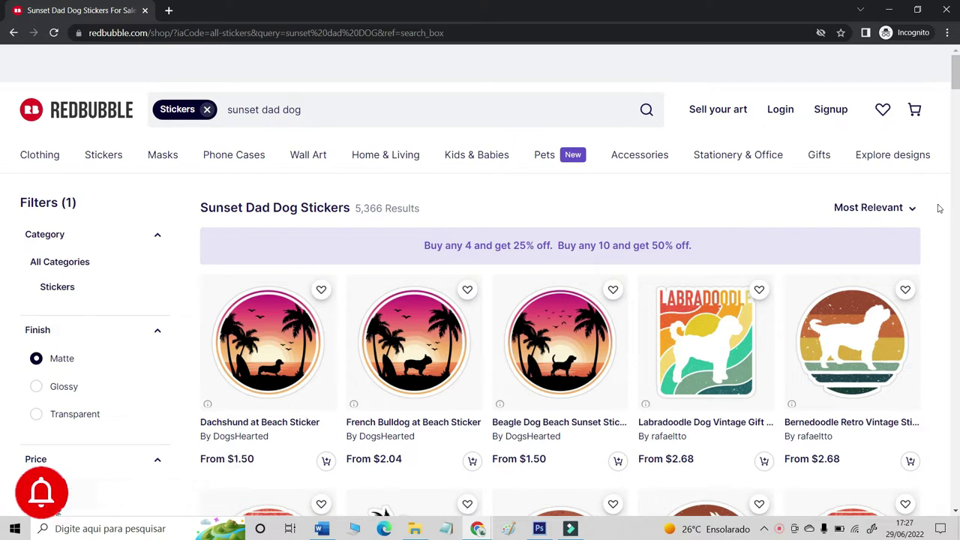
left_click(866, 209)
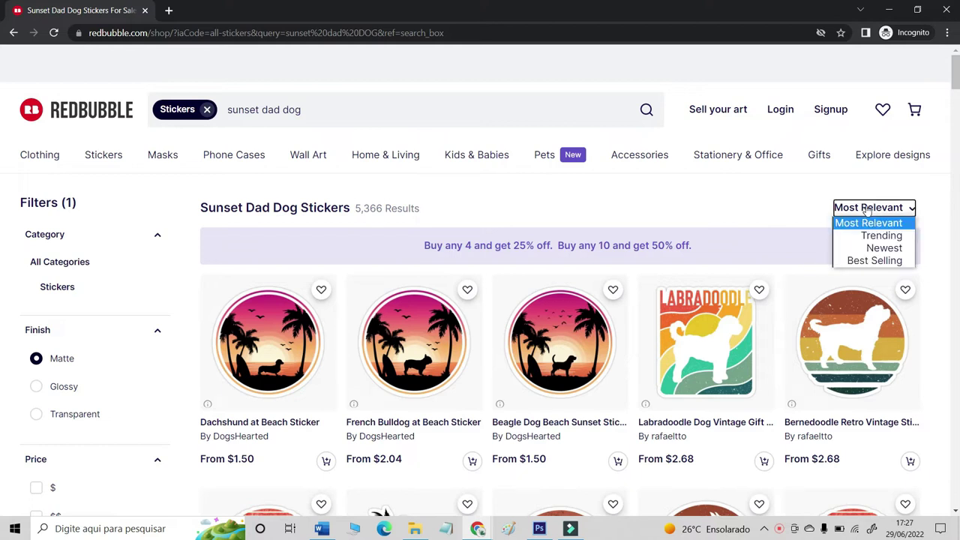
left_click(900, 261)
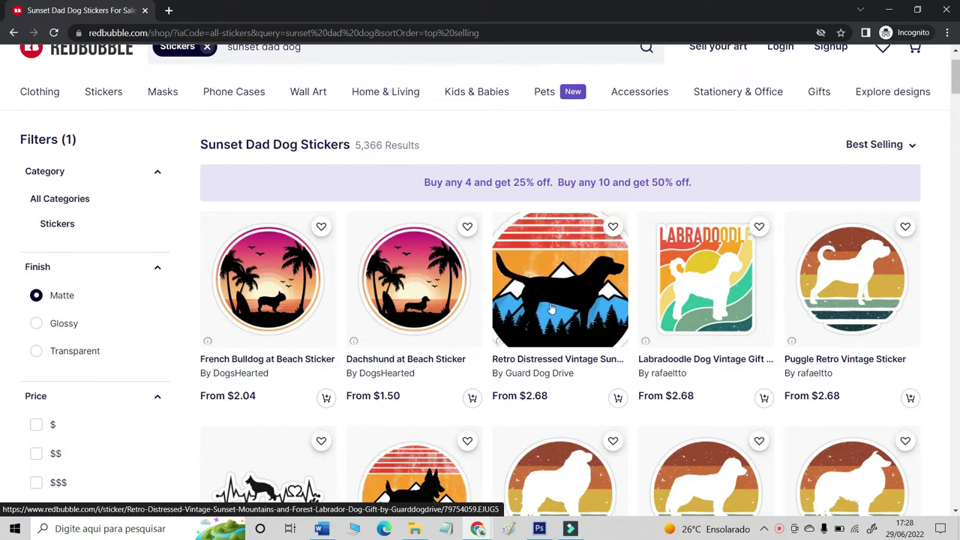
scroll(946, 267, "down", 2)
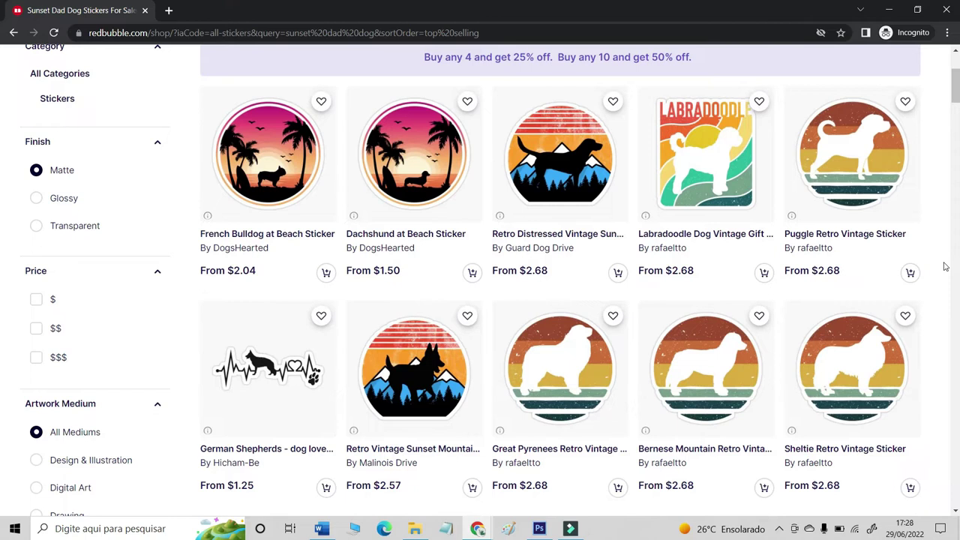
scroll(945, 266, "up", 2)
scroll(945, 266, "up", 1)
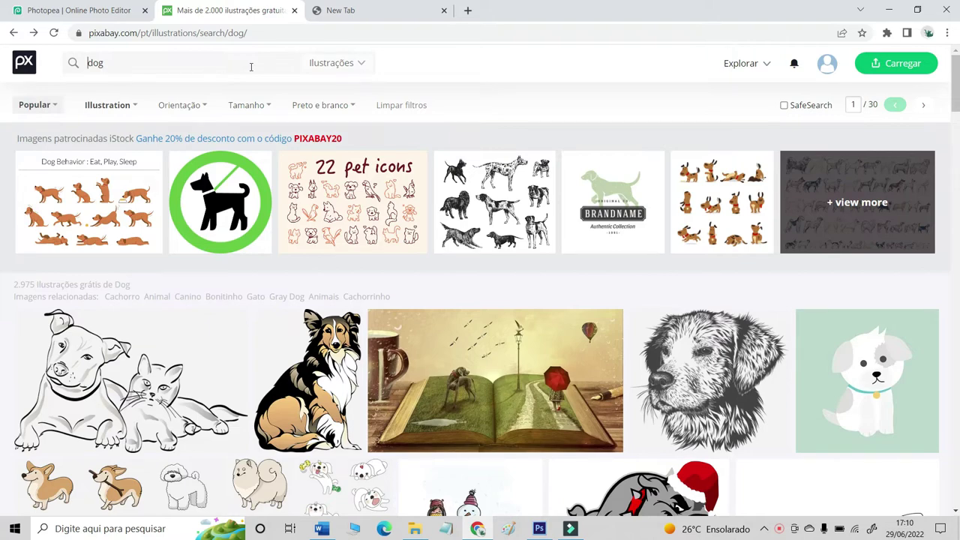
Check the image type filter of the Pixabay dog search and browse the dog illustrations
left_click(331, 63)
left_click(302, 159)
scroll(938, 124, "down", 8)
scroll(940, 128, "down", 15)
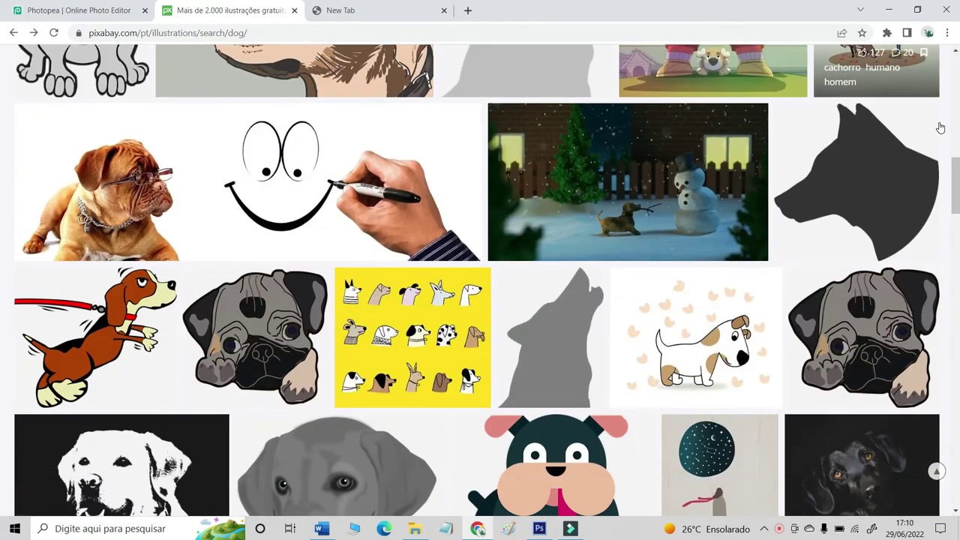
scroll(940, 127, "down", 10)
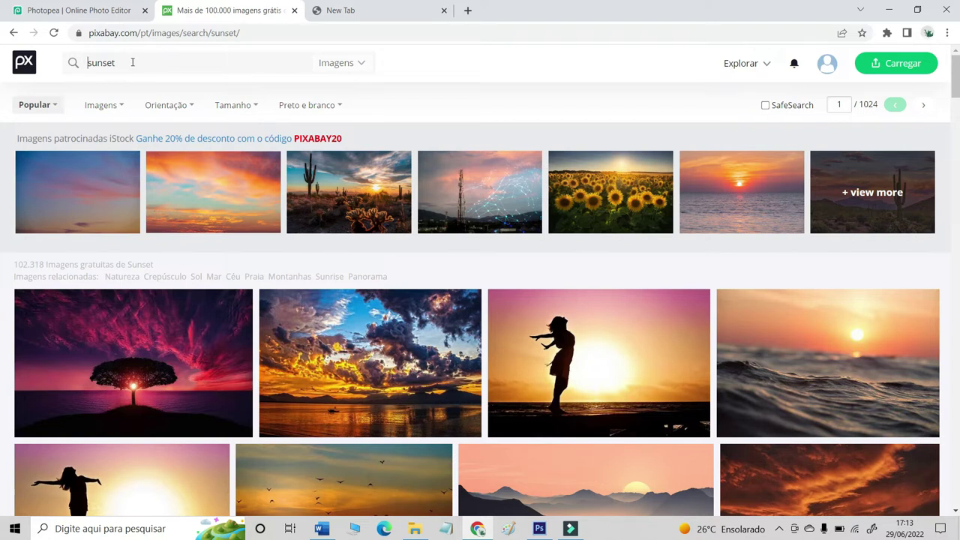
Browse the Pixabay sunset images and open the red and orange sky panorama photo
left_click(361, 64)
left_click(284, 93)
scroll(929, 169, "down", 9)
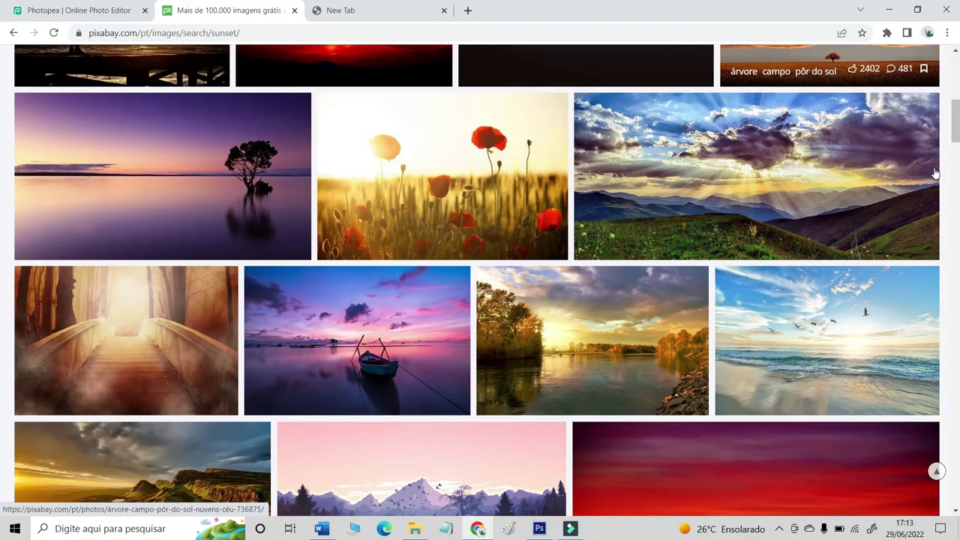
scroll(936, 174, "down", 1)
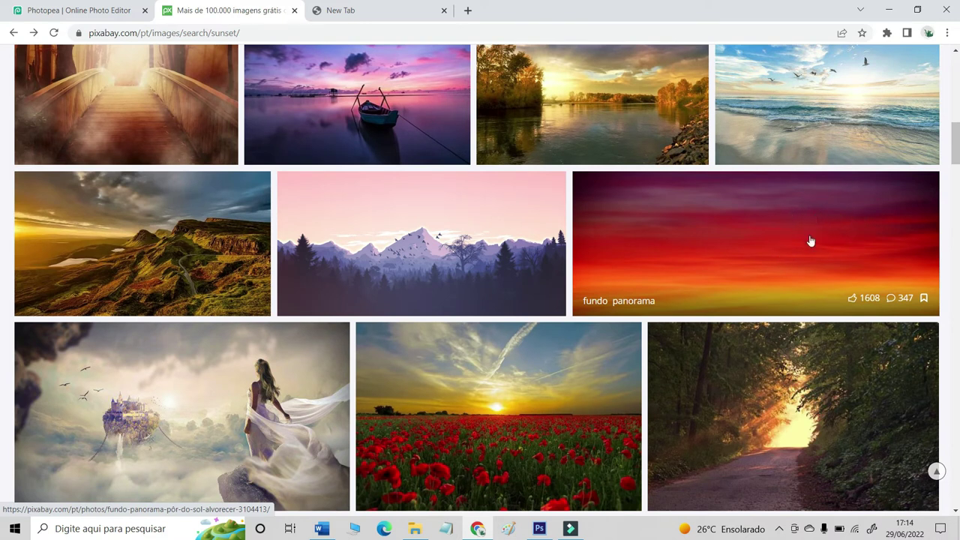
left_click(848, 227)
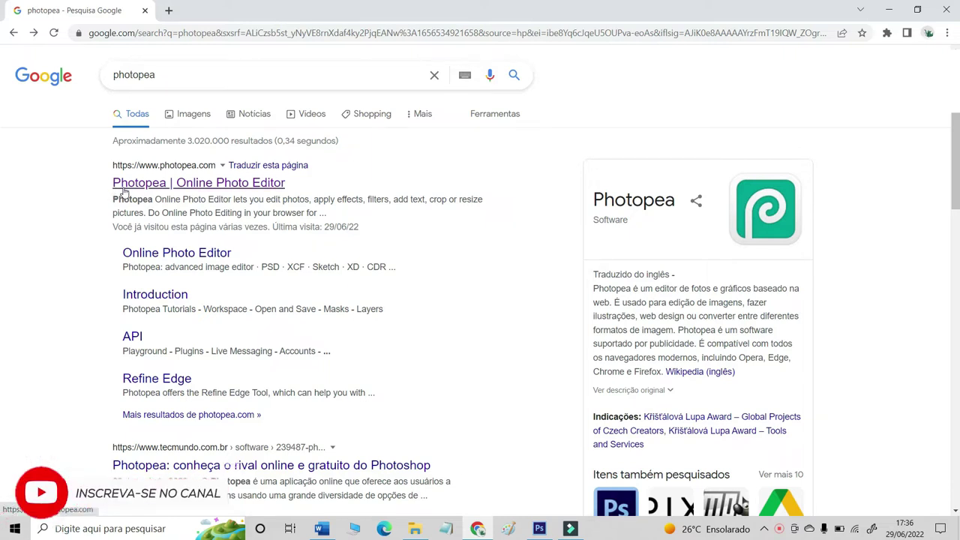
Open Photopea from the Google results and set its interface language to Português do Brasil
left_click(146, 184)
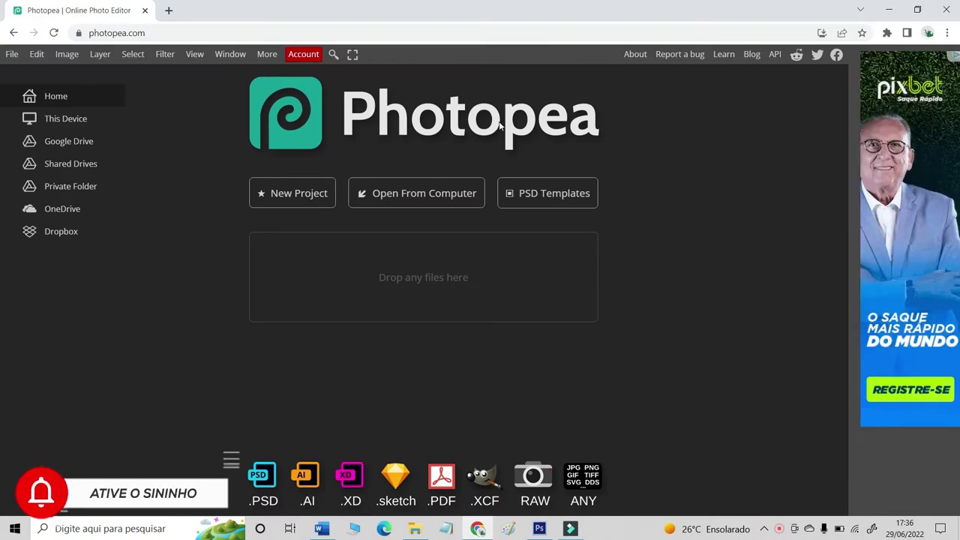
left_click(266, 54)
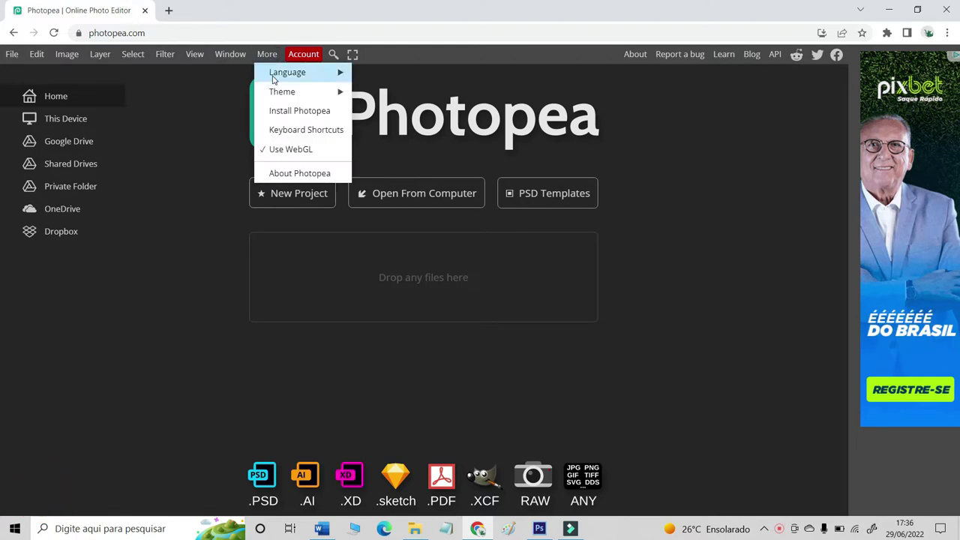
mouse_move(339, 75)
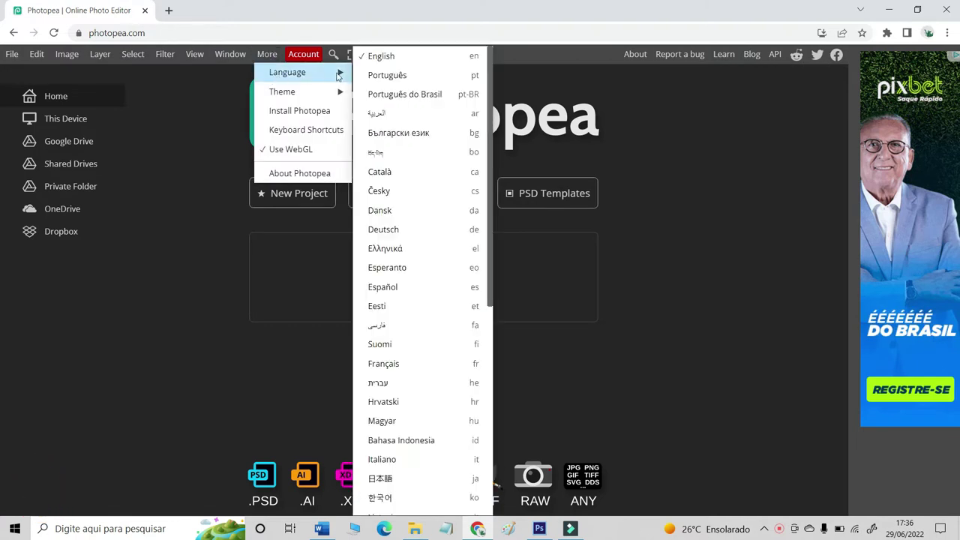
left_click(433, 97)
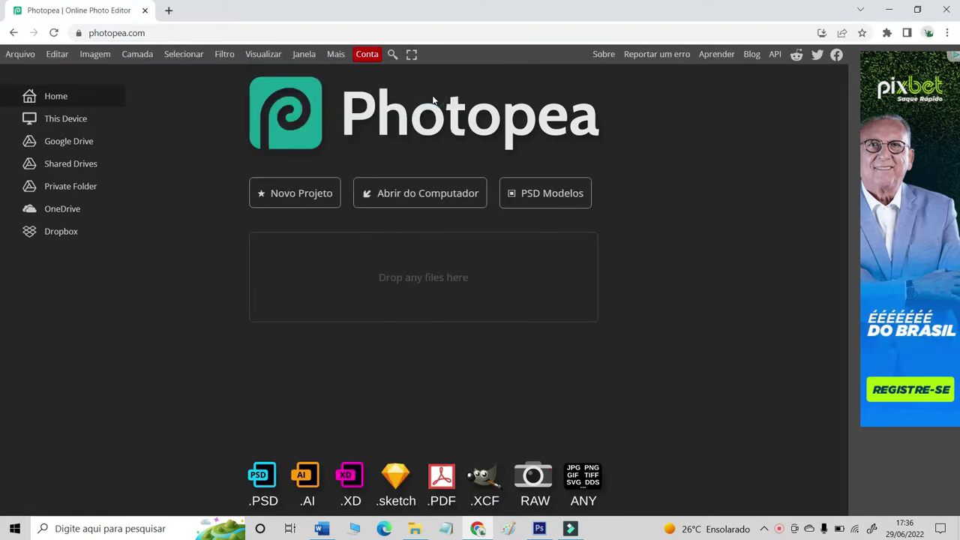
Create a new project 3000 pixels wide and 2000 pixels high with a white background
left_click(284, 194)
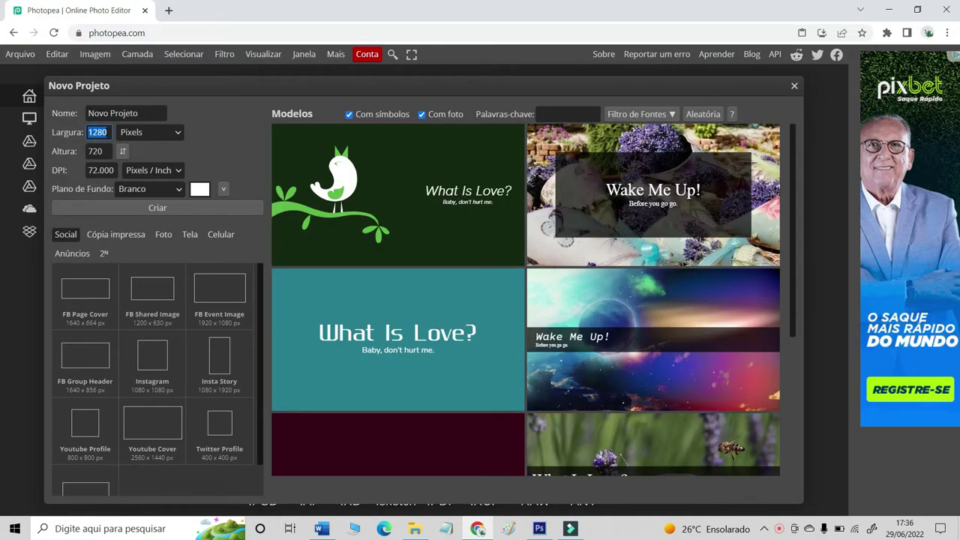
type("3000")
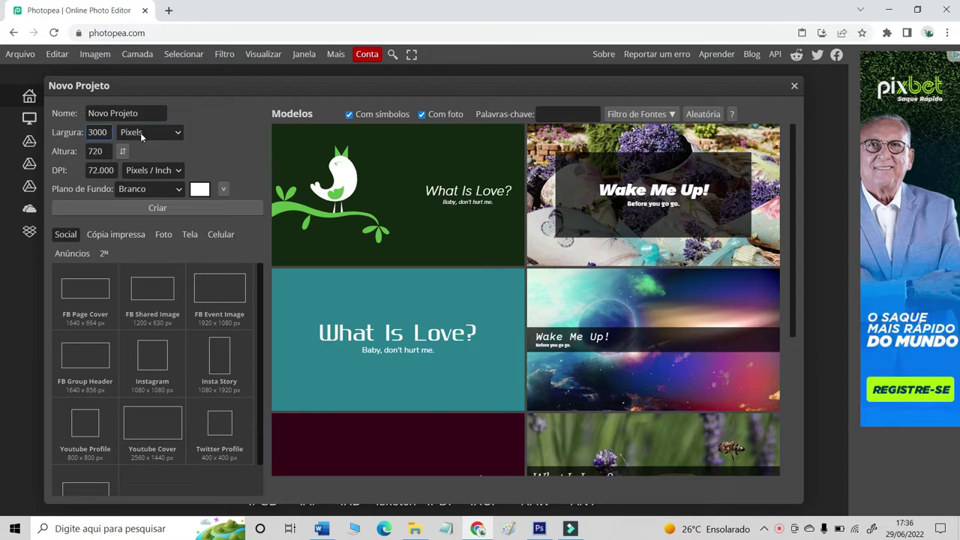
key("Tab")
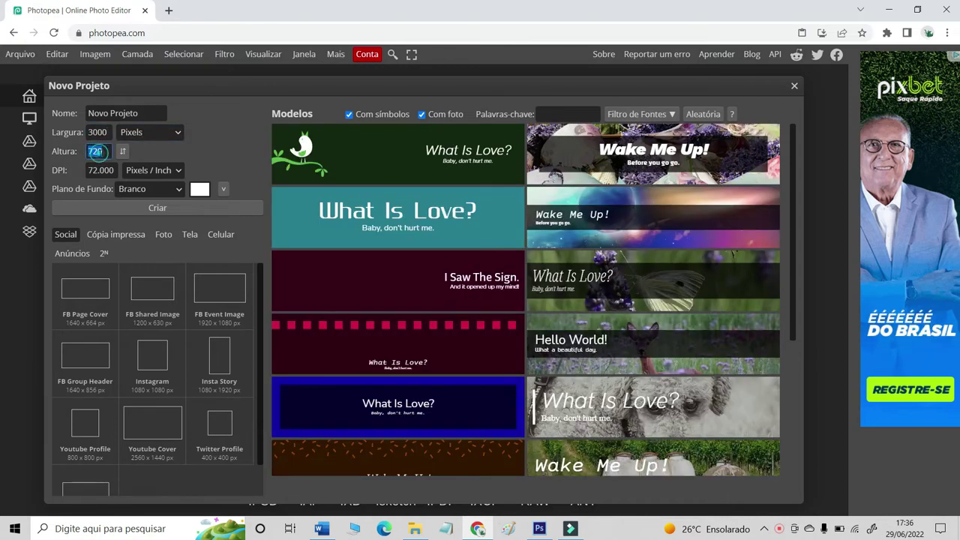
type("2000")
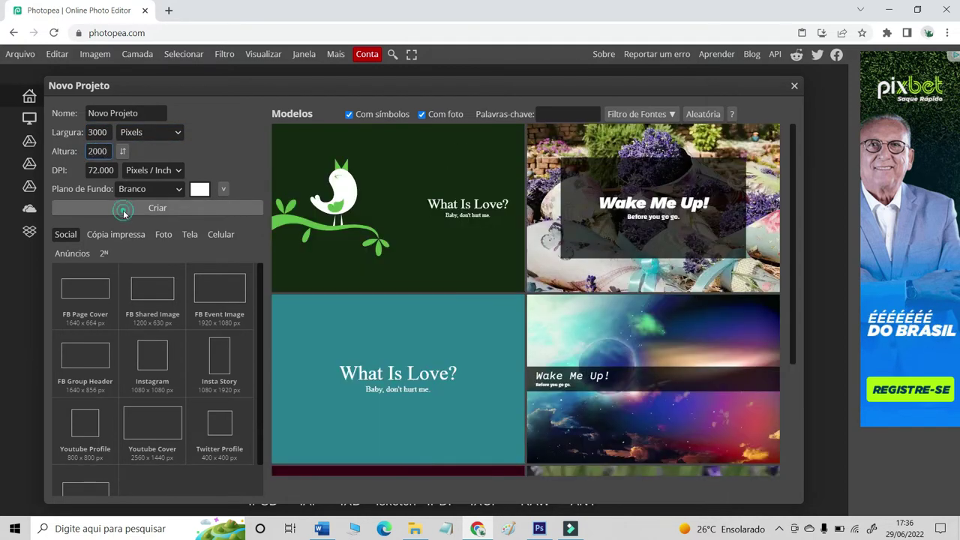
left_click(123, 209)
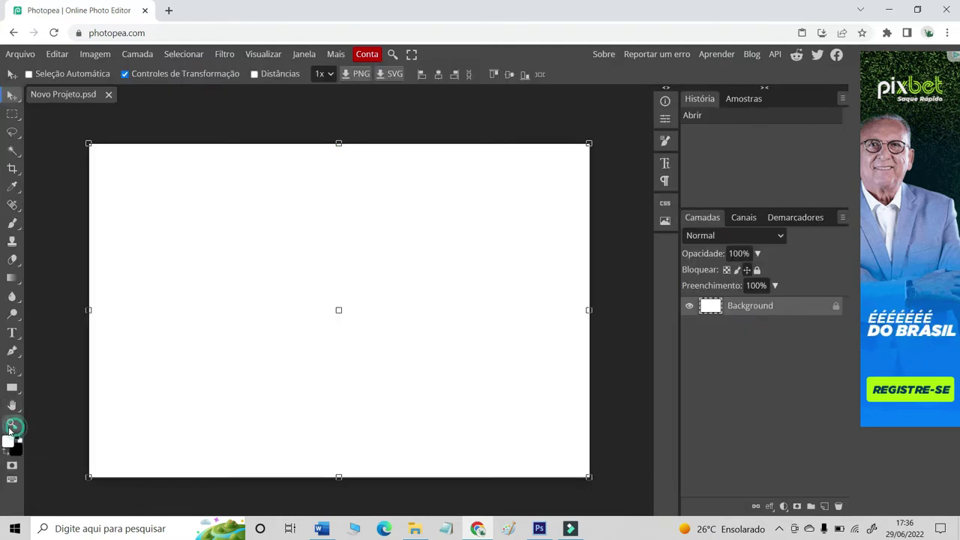
Fit the canvas to the work area and place the dog-1418283 image from Downloads into the project
left_click(12, 424)
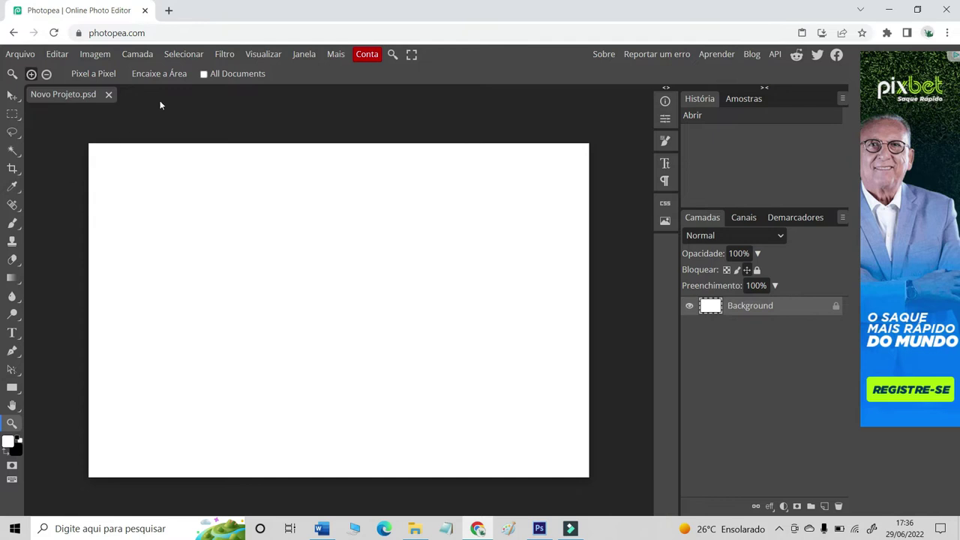
left_click(169, 74)
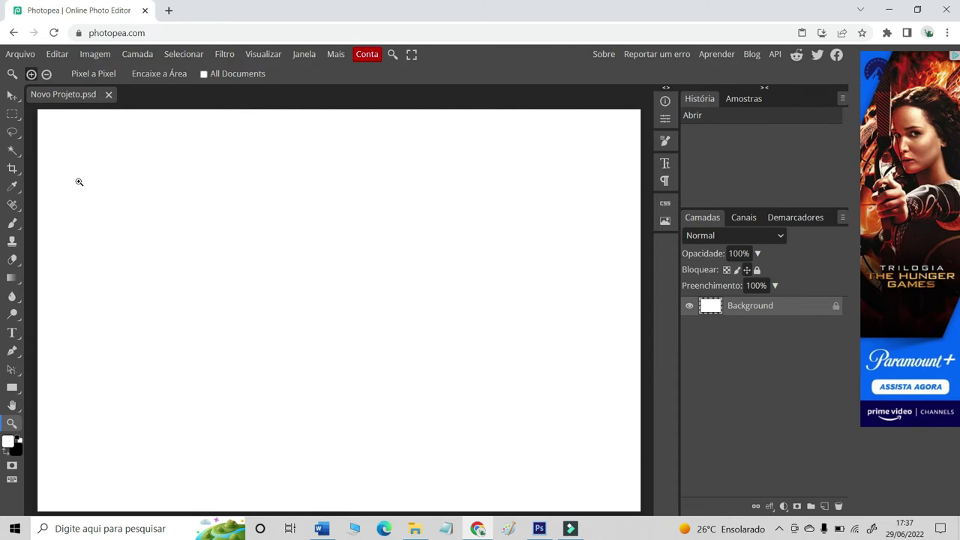
left_click(20, 54)
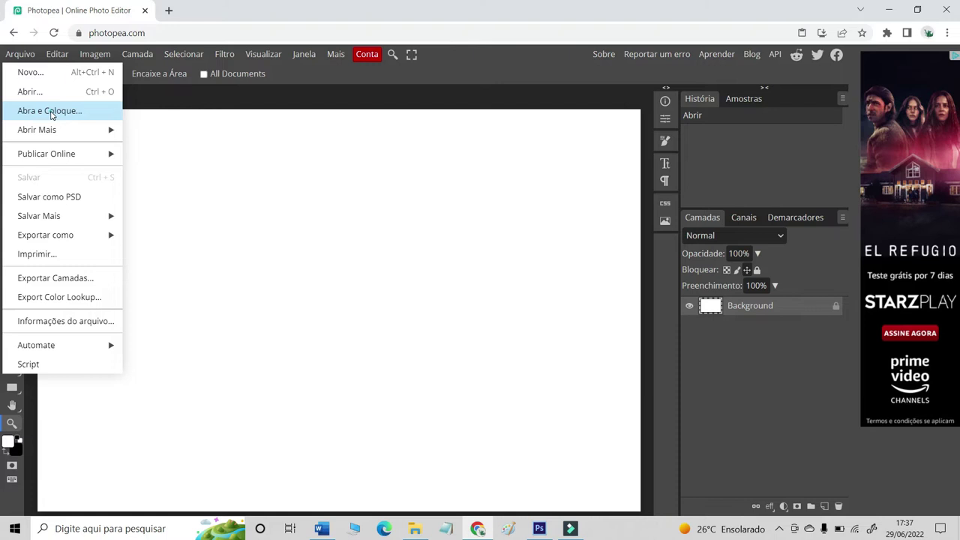
left_click(50, 111)
left_click(179, 129)
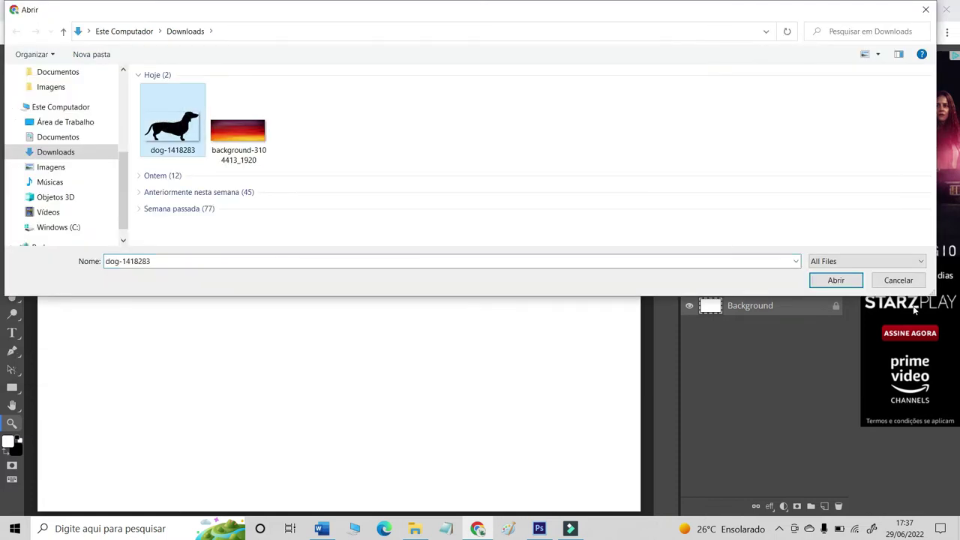
left_click(852, 282)
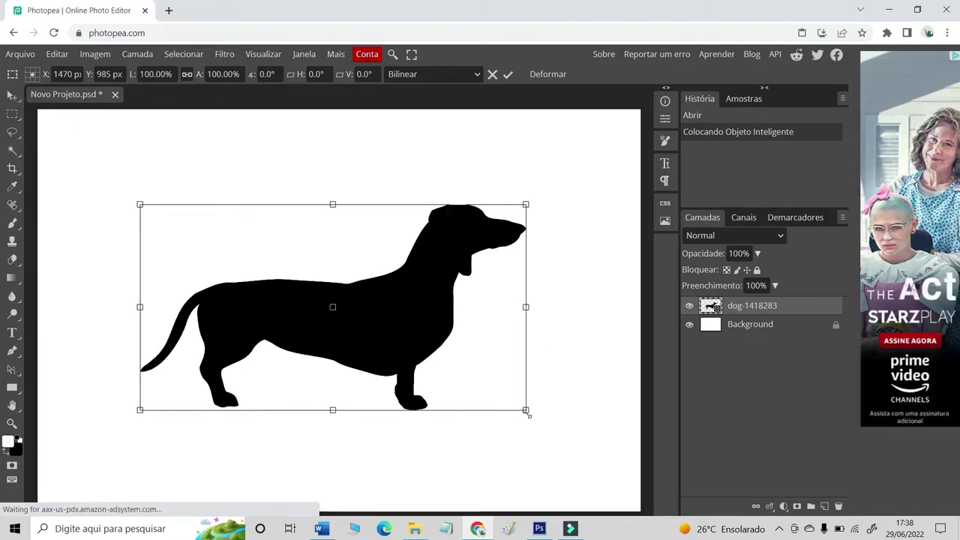
Scale the placed dog silhouette down around its centre to about 49% and apply the transformation
key("alt")
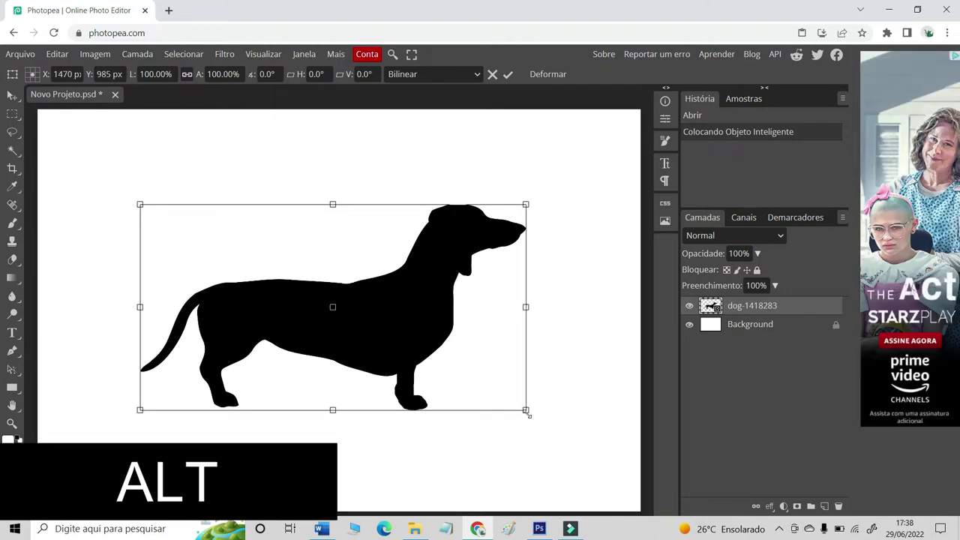
left_click_drag(528, 412, 448, 343)
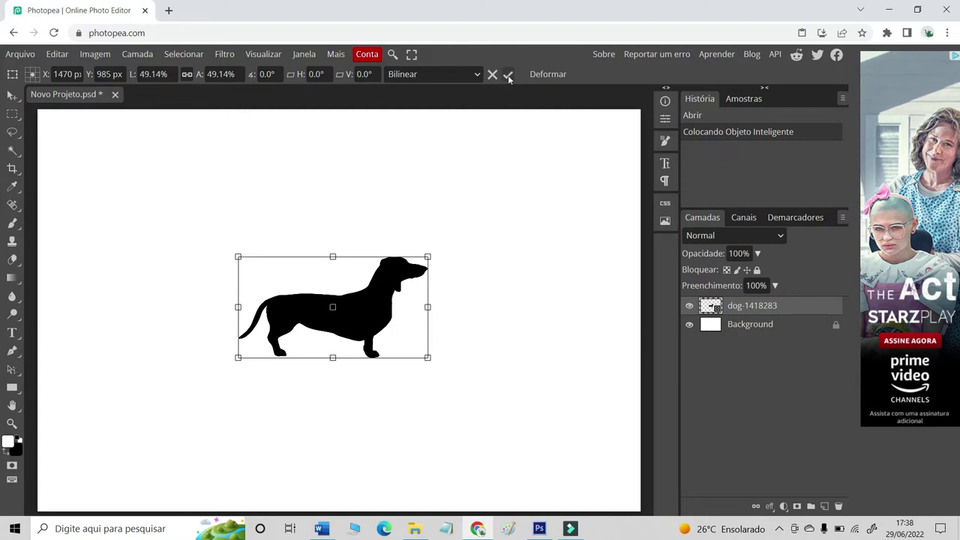
left_click(508, 74)
key("z")
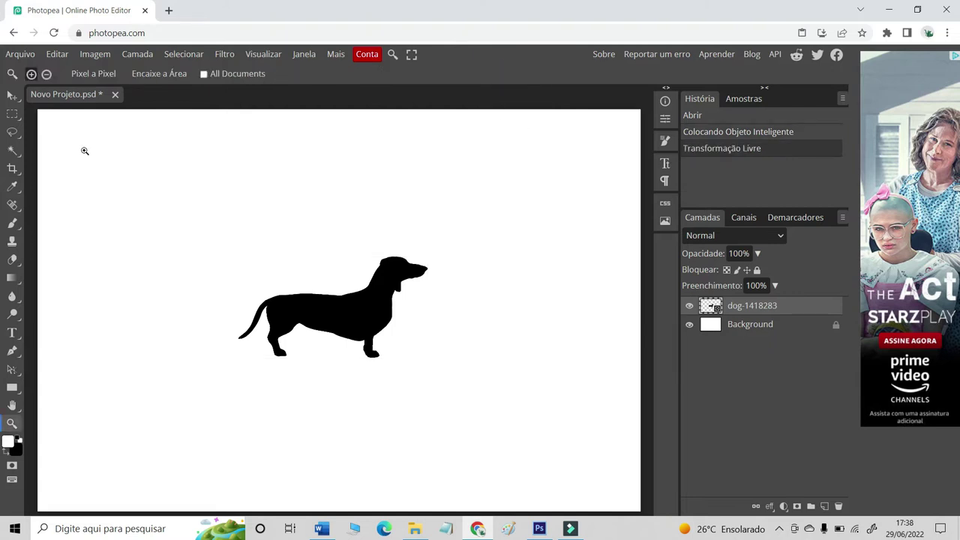
Place the background-3104413_1920 sunset image from Downloads and enlarge it proportionally around its centre to about 168%
left_click(23, 56)
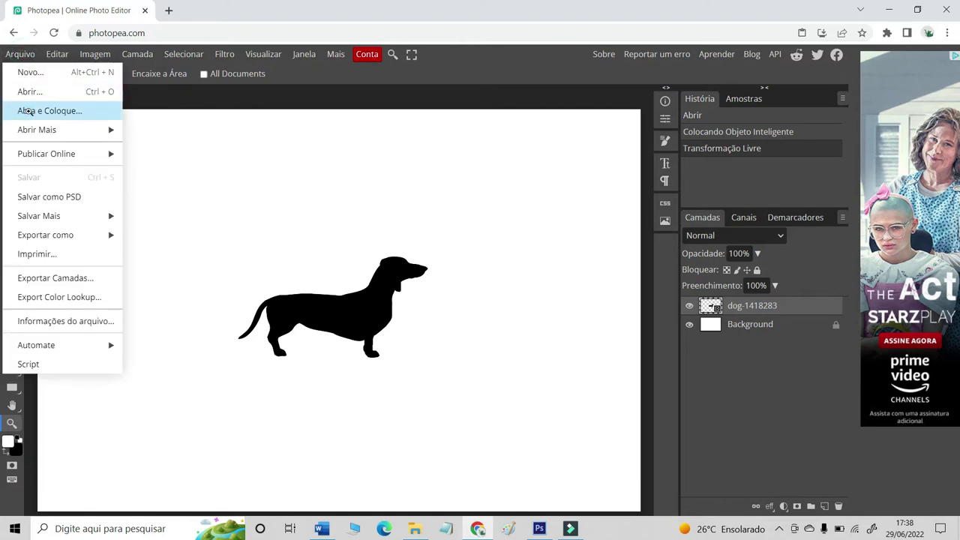
left_click(28, 110)
left_click(226, 135)
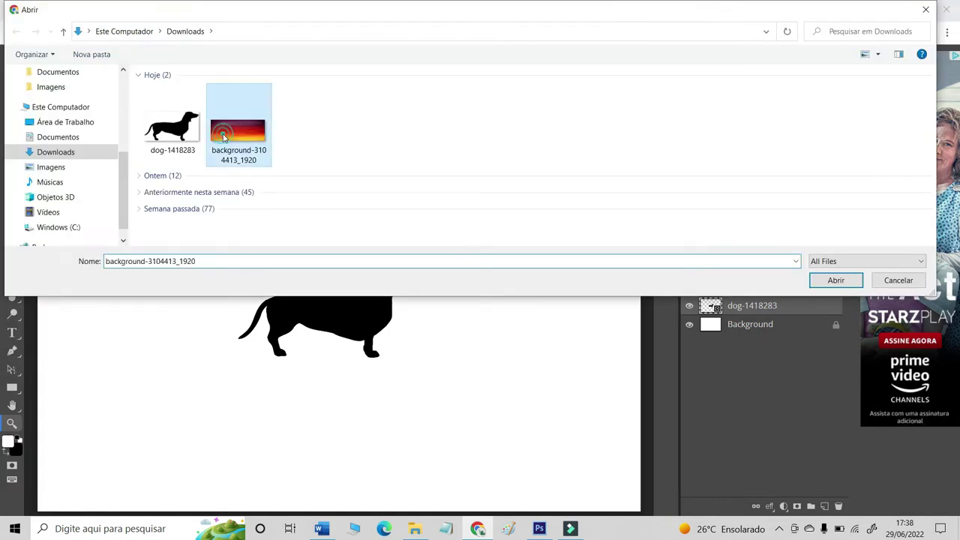
left_click(825, 280)
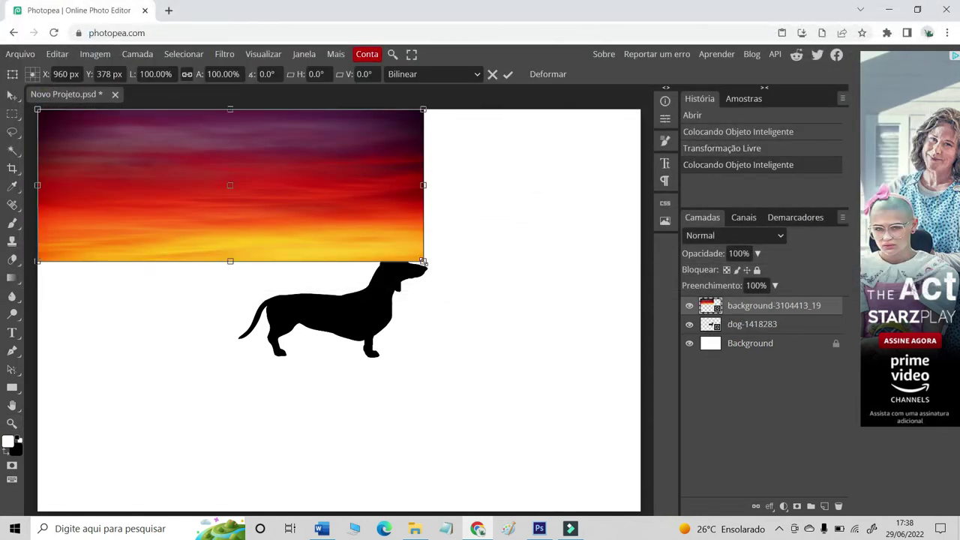
left_click_drag(423, 262, 578, 338)
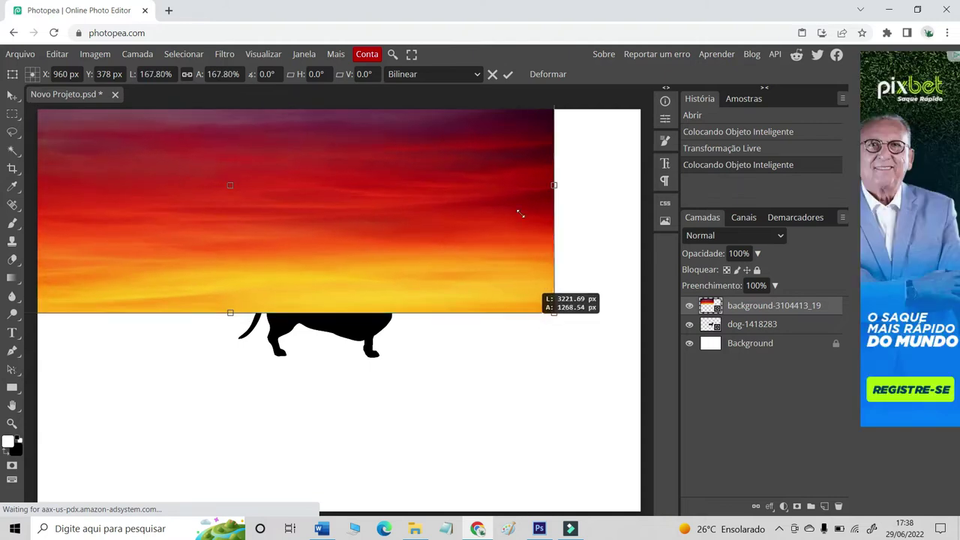
left_click(508, 76)
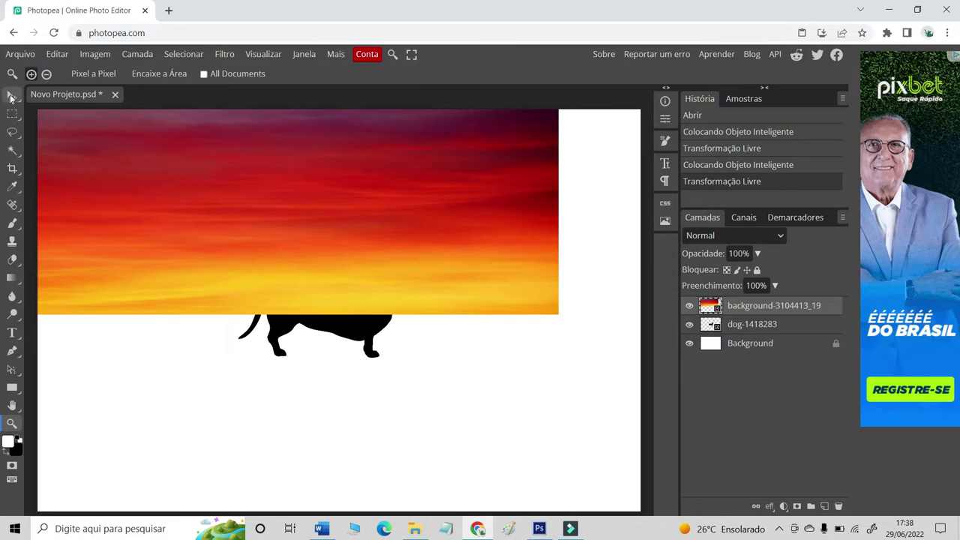
Move the sunset image over the dog so it spans the canvas width, and hide its layer
left_click(11, 96)
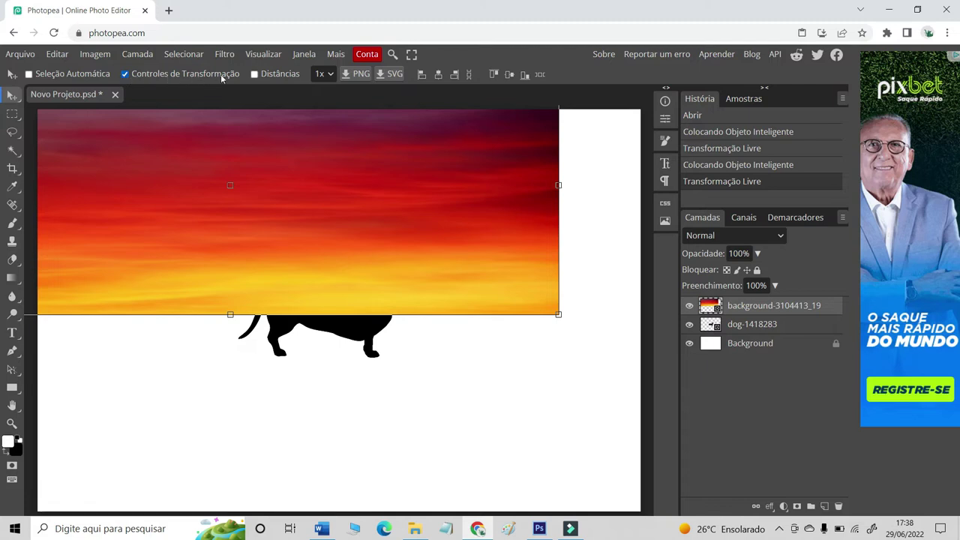
left_click(125, 75)
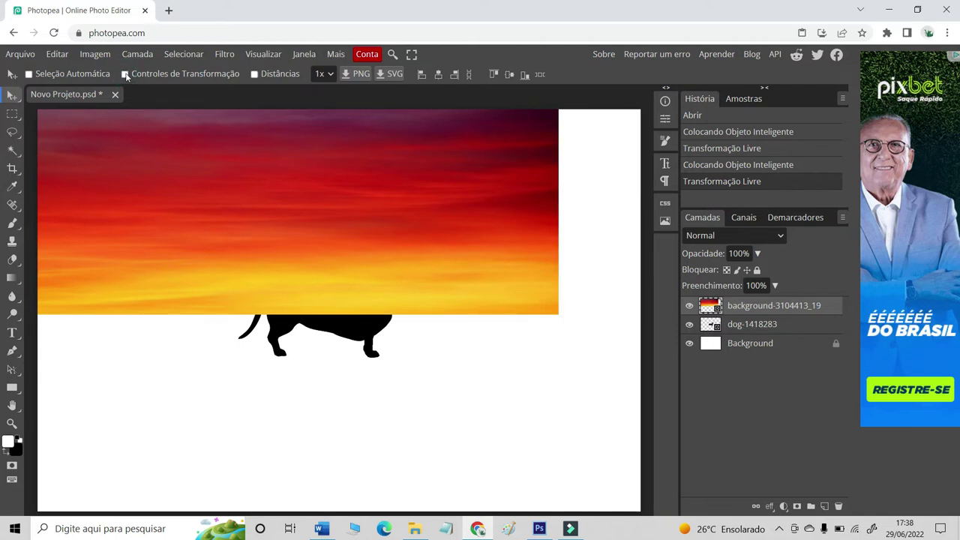
left_click(125, 74)
left_click_drag(328, 166, 429, 288)
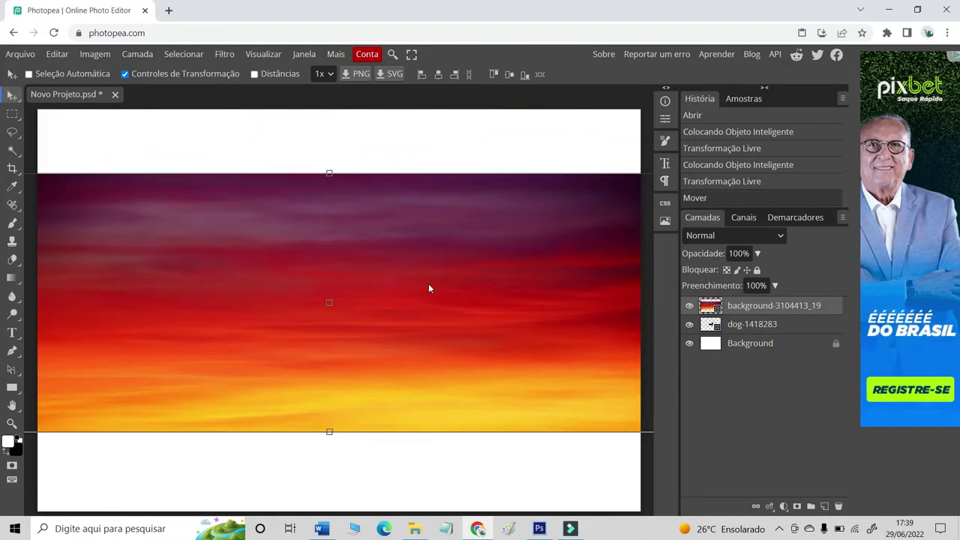
left_click(689, 306)
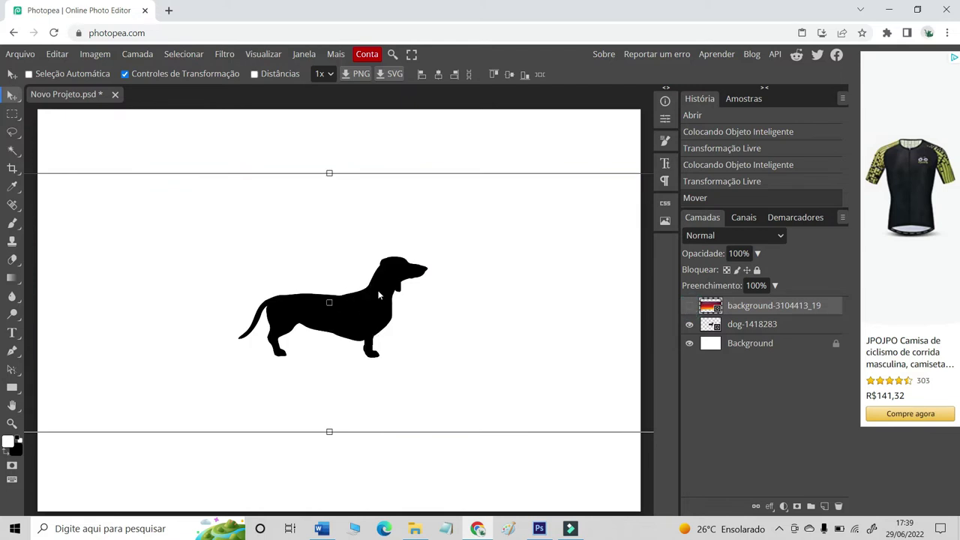
Set the Text tool's font to Wendy One by searching the font list for "wendy"
left_click(11, 335)
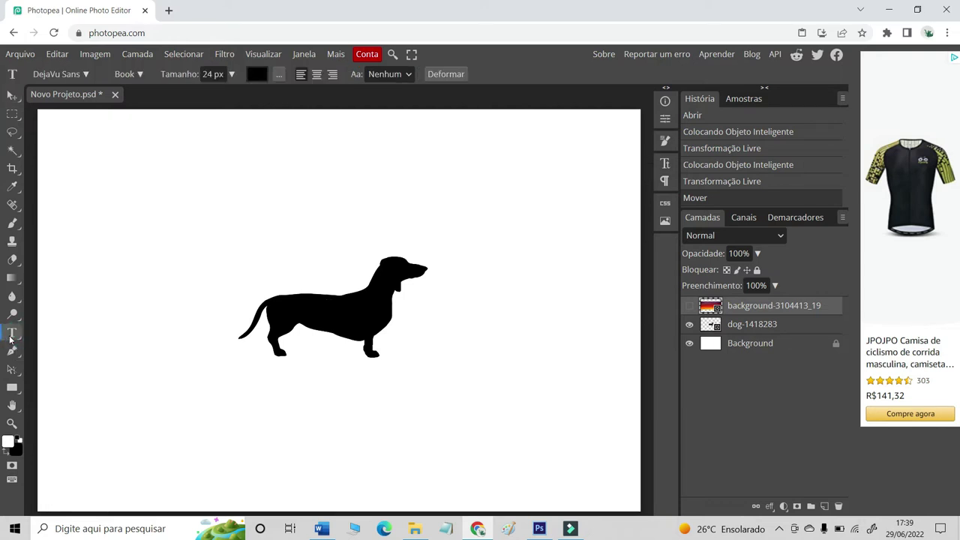
left_click(665, 164)
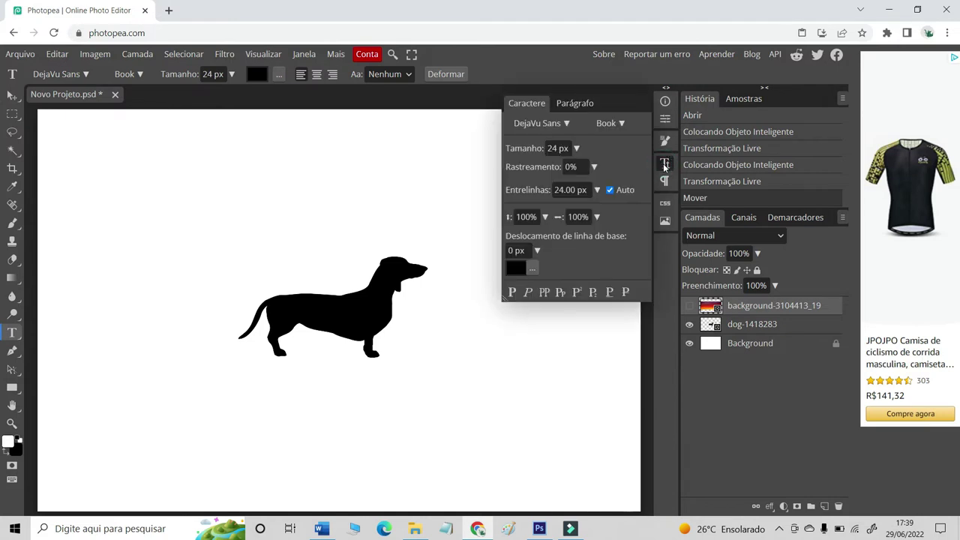
left_click(567, 123)
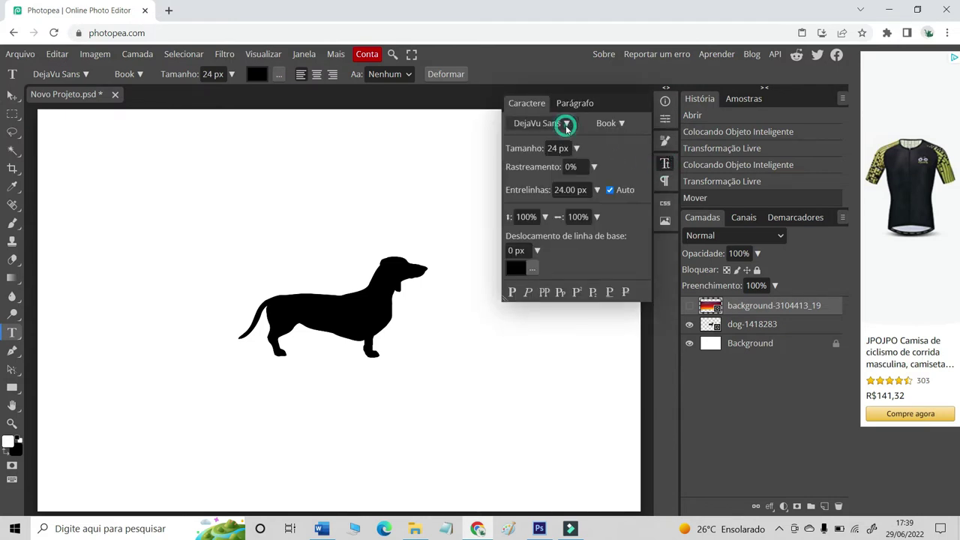
left_click(582, 172)
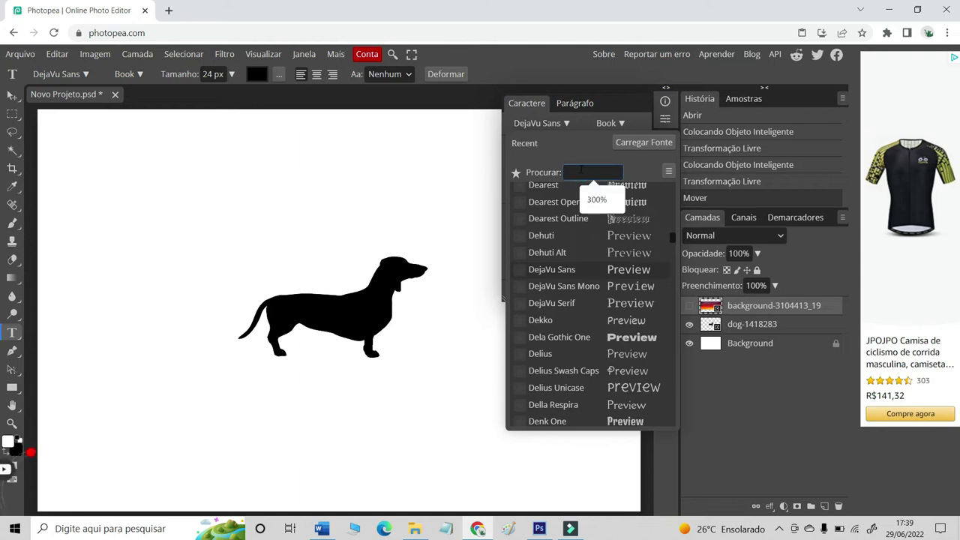
type("werdy")
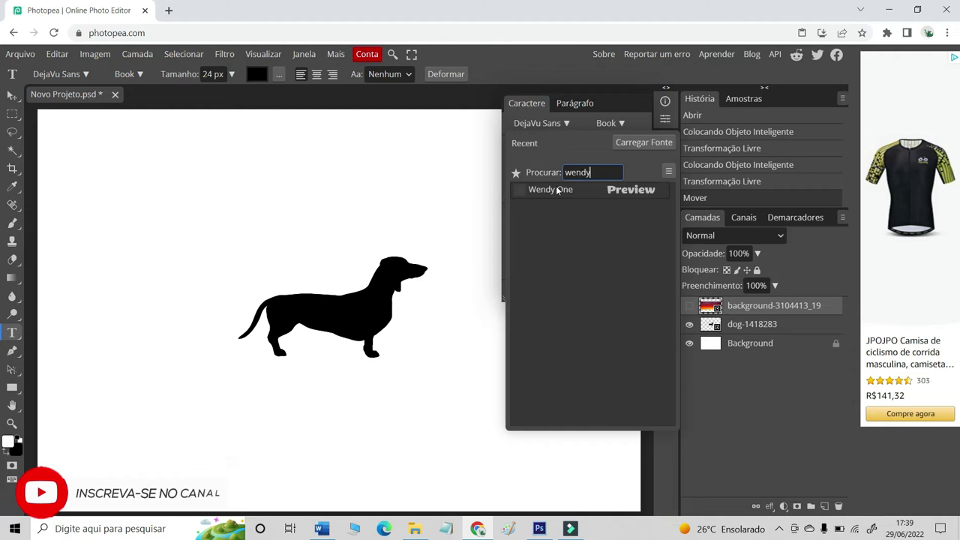
left_click(557, 190)
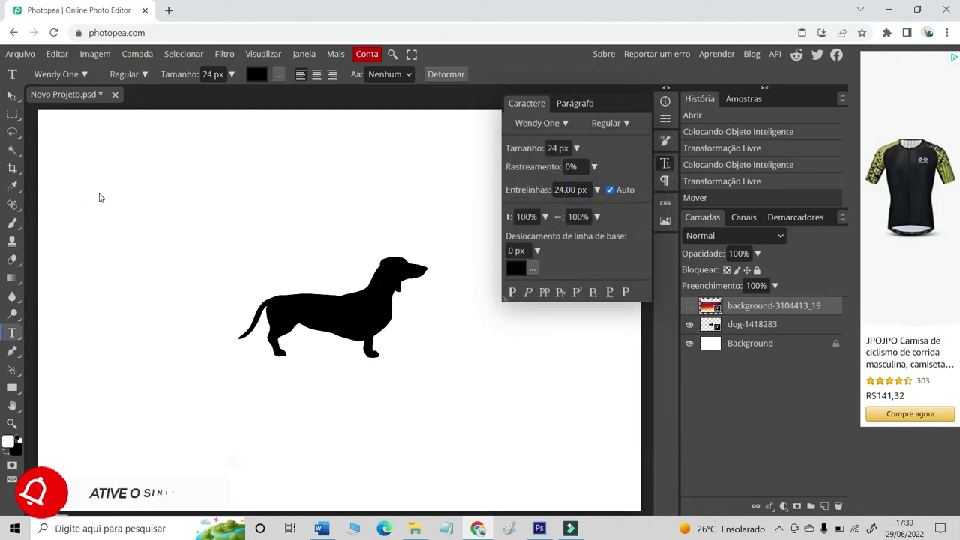
Add the text "DOG DAD" in the blank area above and to the left of the dog
left_click(81, 197)
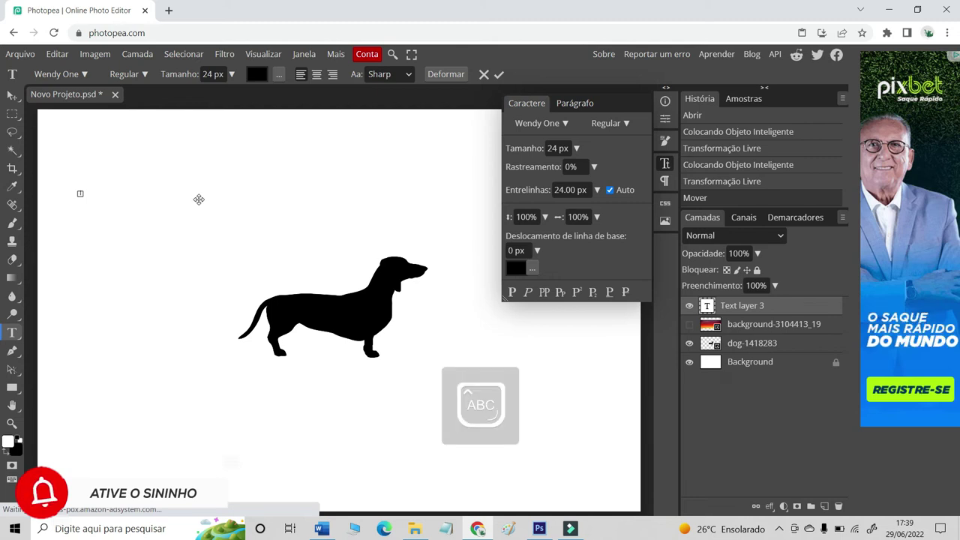
type("DOG DAD")
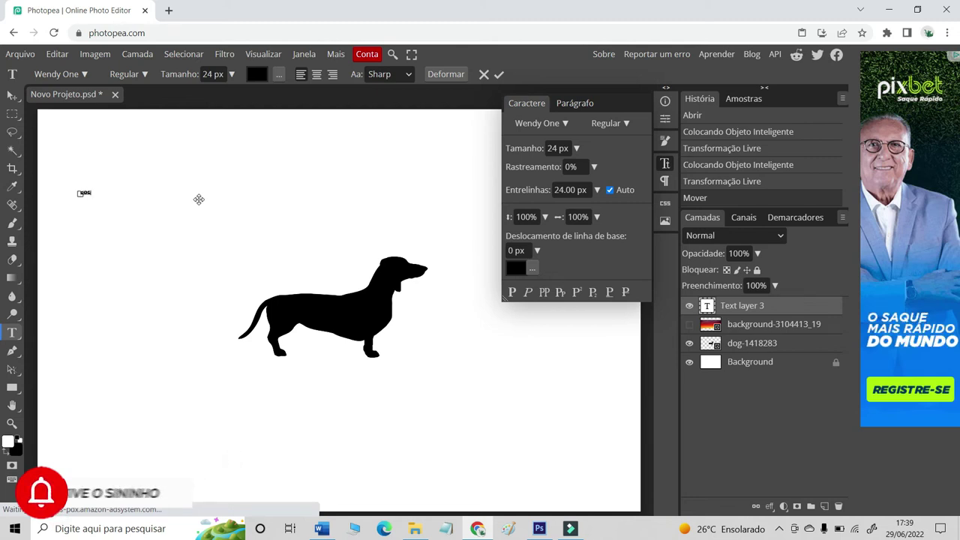
left_click(499, 74)
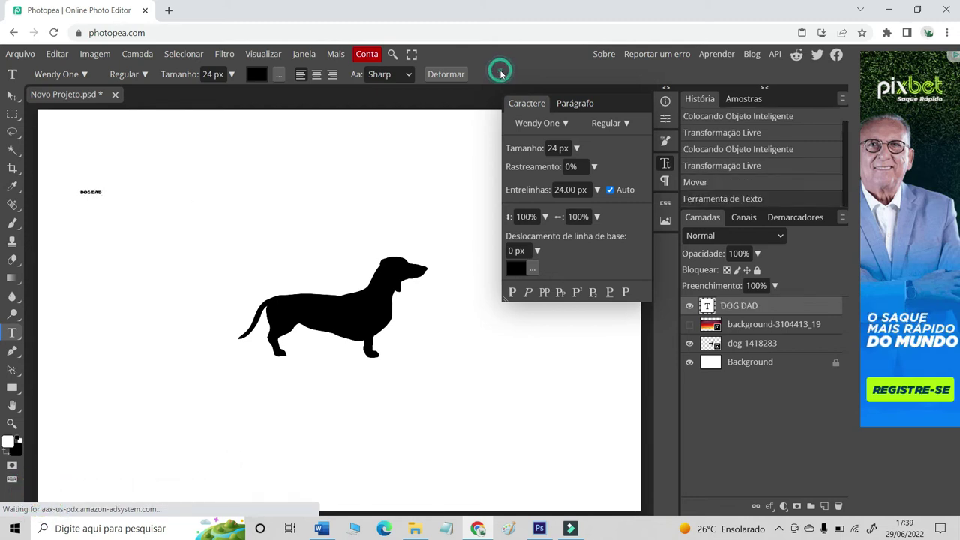
Enlarge the DOG DAD text proportionally around its centre to about 534%, a font size of about 128 px
key("z")
left_click_drag(80, 180, 142, 157)
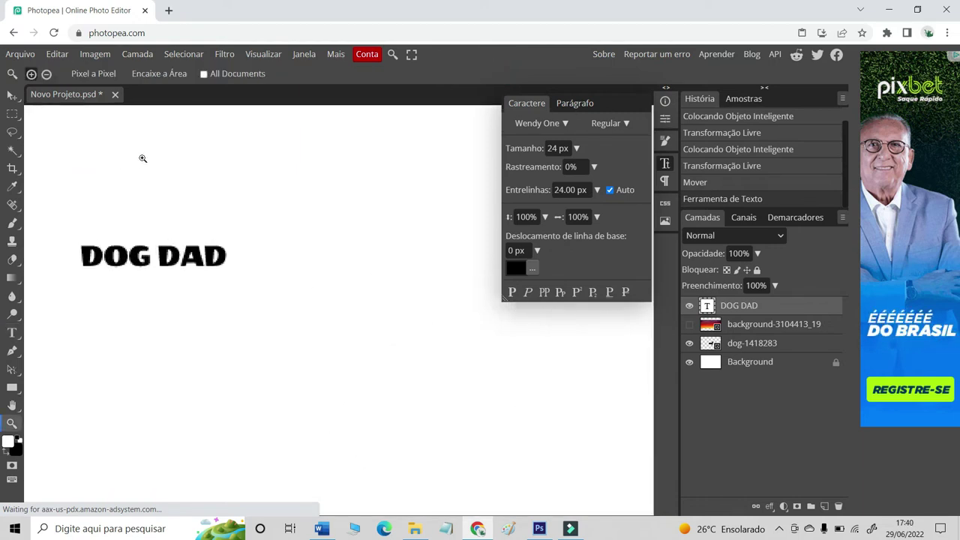
left_click(11, 95)
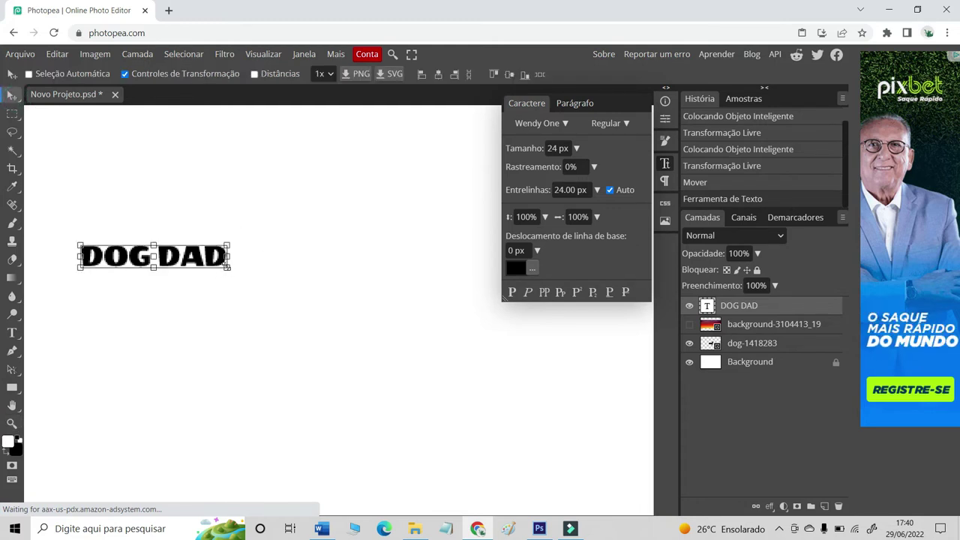
left_click_drag(225, 263, 402, 334)
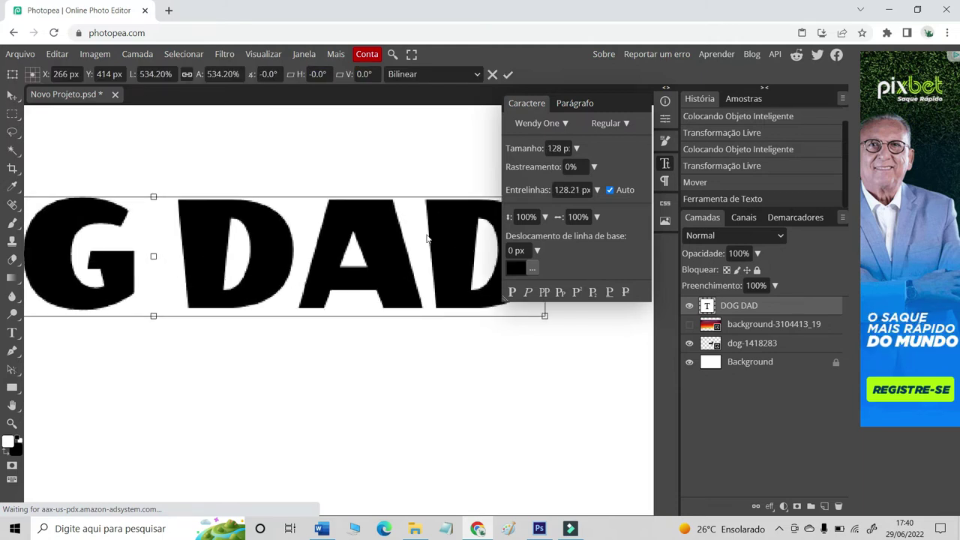
left_click(506, 76)
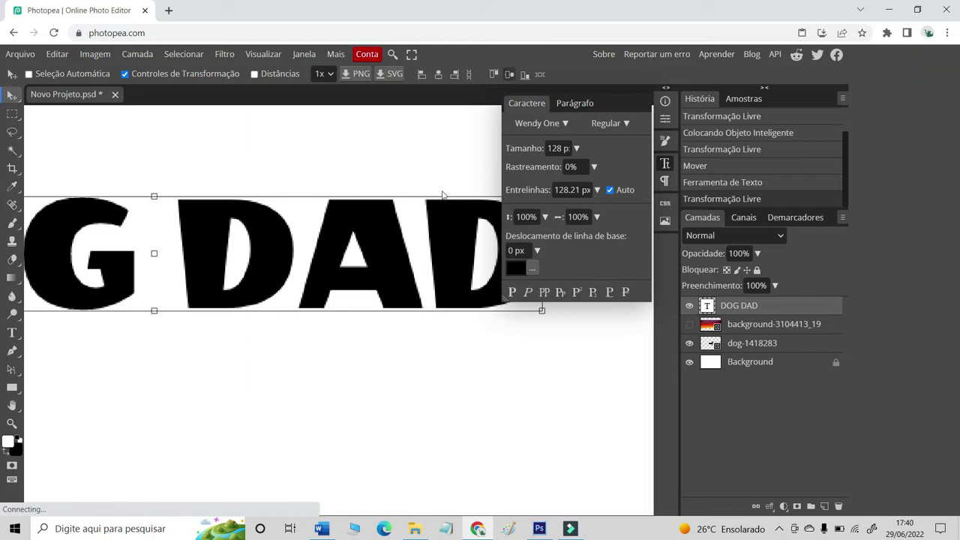
Move the DOG DAD text down beside the dog's hind legs
double_click(12, 423)
left_click(160, 73)
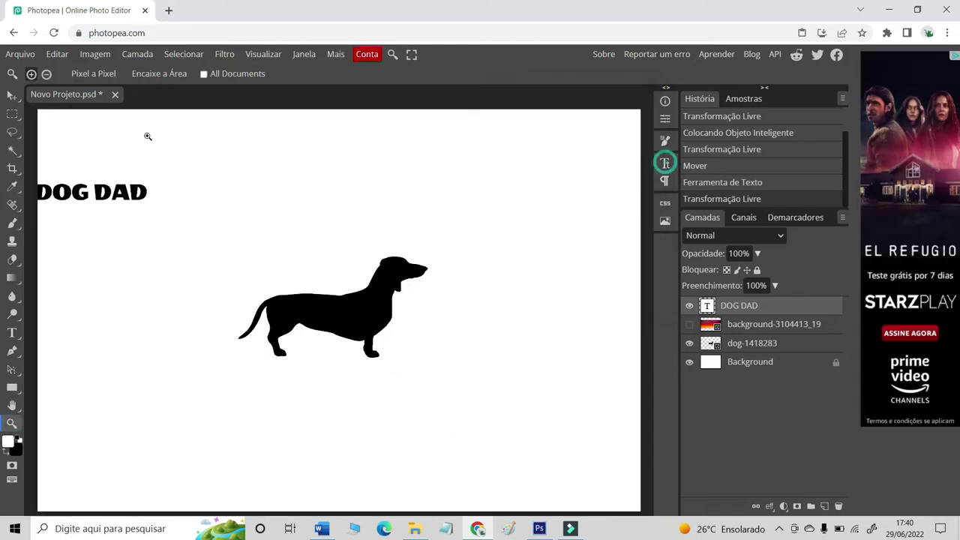
key("v")
left_click_drag(107, 196, 210, 342)
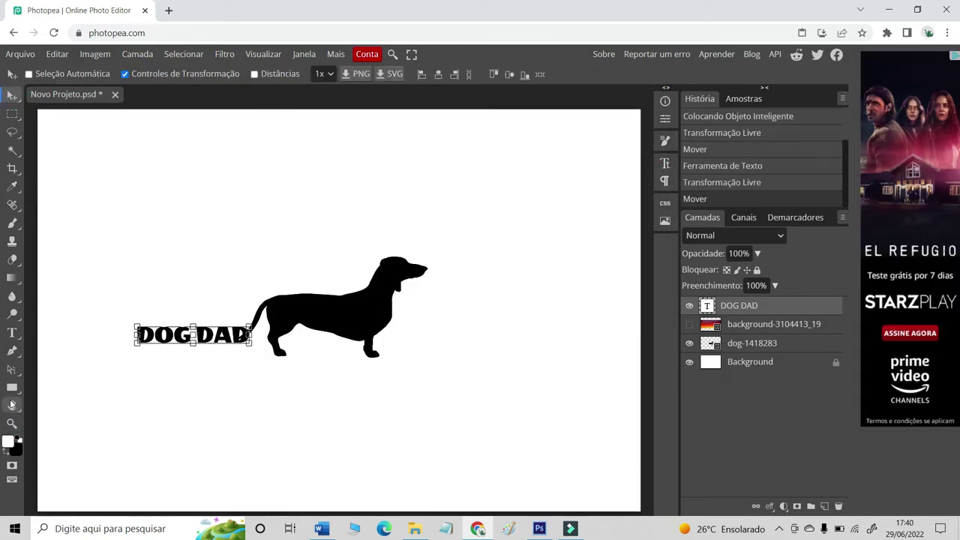
Insert extra spaces between DOG and DAD in the text to open a wide gap for the dog
left_click(14, 331)
left_click(195, 334)
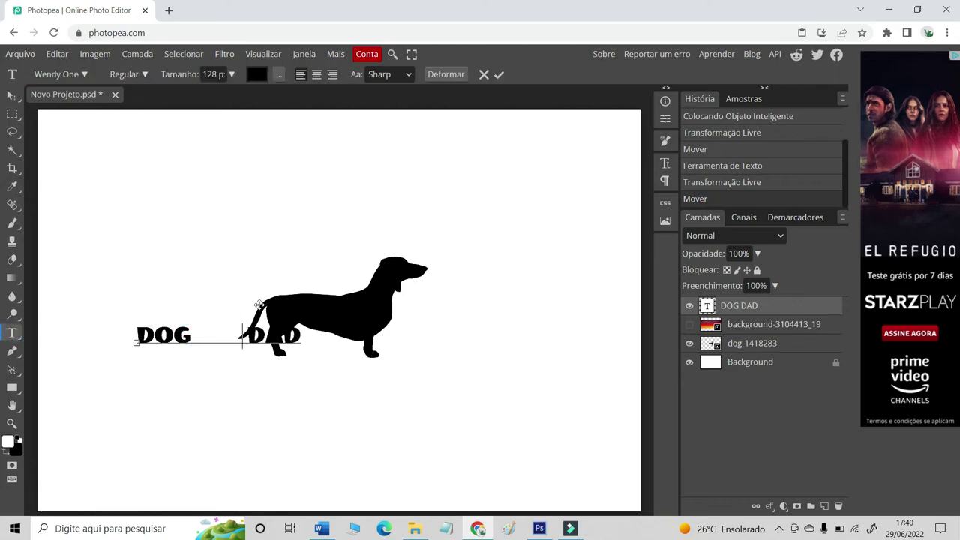
left_click(499, 74)
left_click(12, 96)
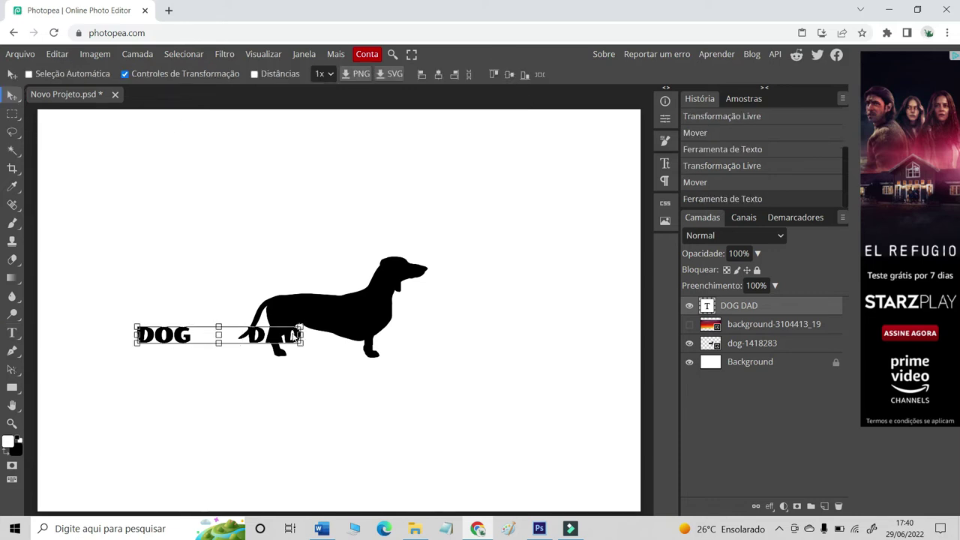
Enlarge the DOG DAD text to about 393% on both sides of the dog, and delete two of the spaces between the words
left_click_drag(300, 328, 381, 291)
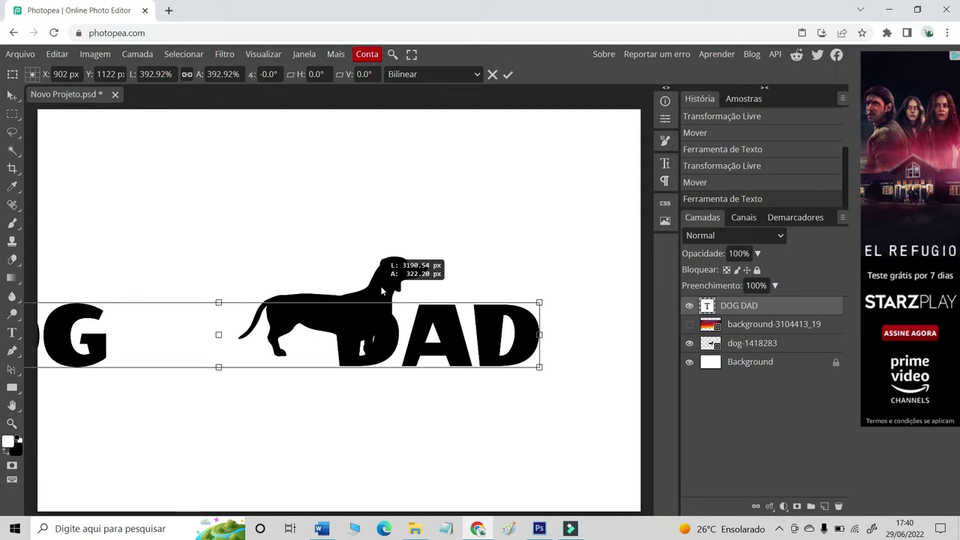
left_click(508, 75)
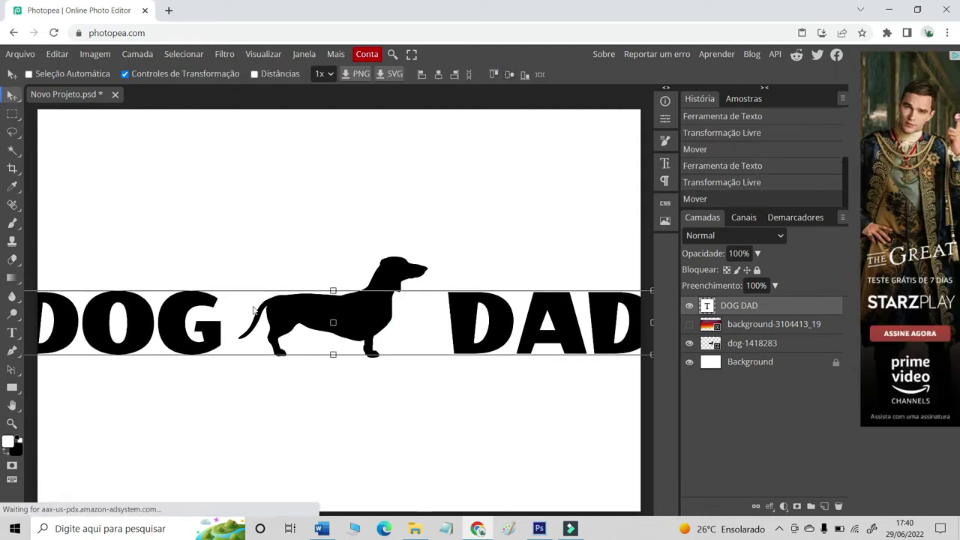
double_click(486, 334)
key("BackSpace")
key("BackSpace")
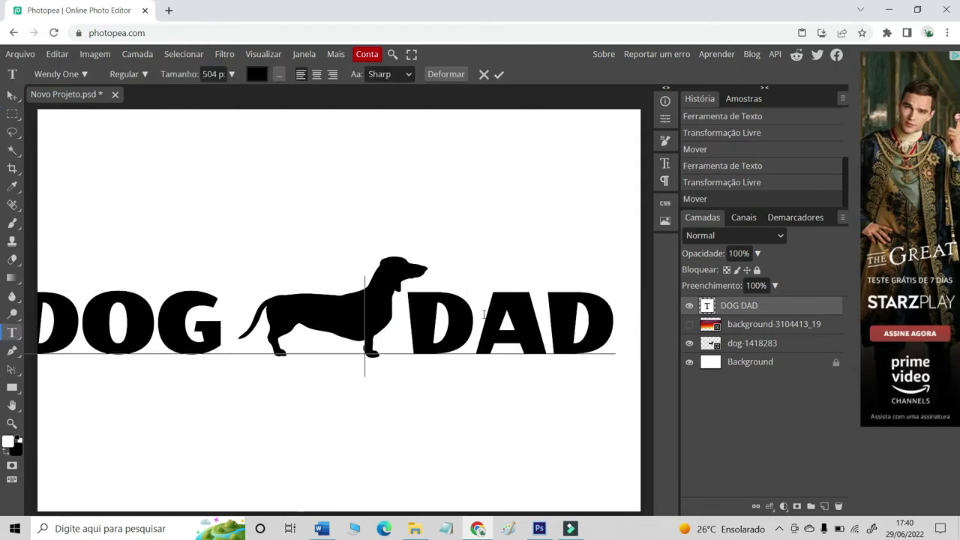
left_click(499, 74)
left_click(11, 97)
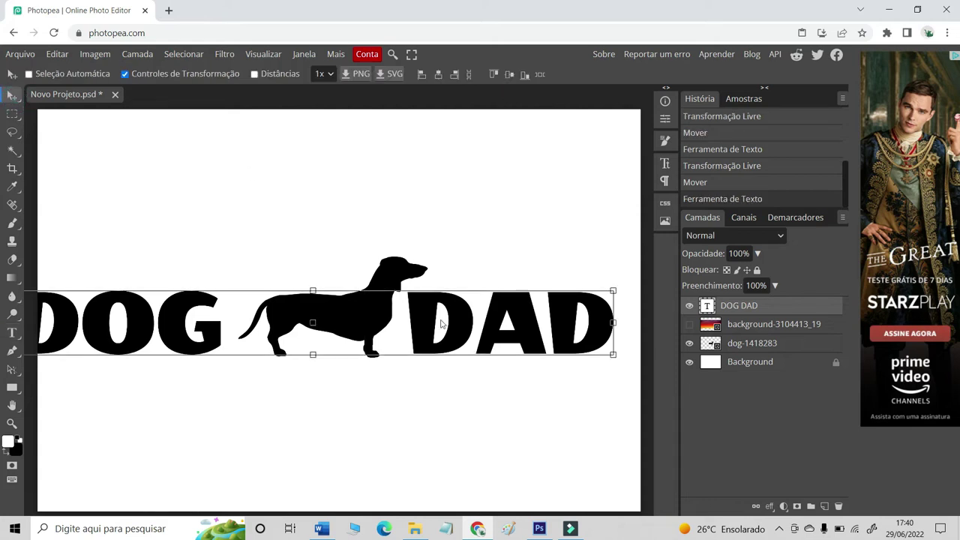
Shift the DOG DAD text and enlarge it proportionally to about 128%
left_click_drag(424, 323, 448, 316)
left_click_drag(338, 285, 286, 268)
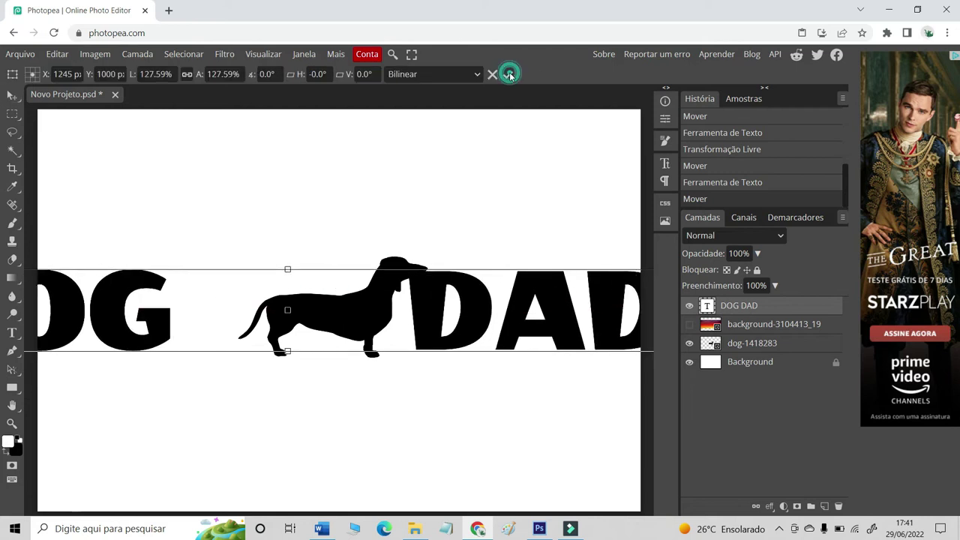
left_click(508, 73)
Reposition and reshape the DOG DAD text with narrower, taller letters so it spans the canvas width with the dog in its gap
left_click(665, 166)
left_click(665, 166)
left_click_drag(622, 305, 553, 304)
left_click_drag(361, 298, 636, 317)
left_click_drag(638, 275, 608, 264)
key("Return")
Scale the dog image down slightly and position it in the gap between DOG and DAD
left_click(752, 343)
left_click_drag(429, 255, 424, 258)
left_click(508, 74)
left_click_drag(374, 303, 379, 300)
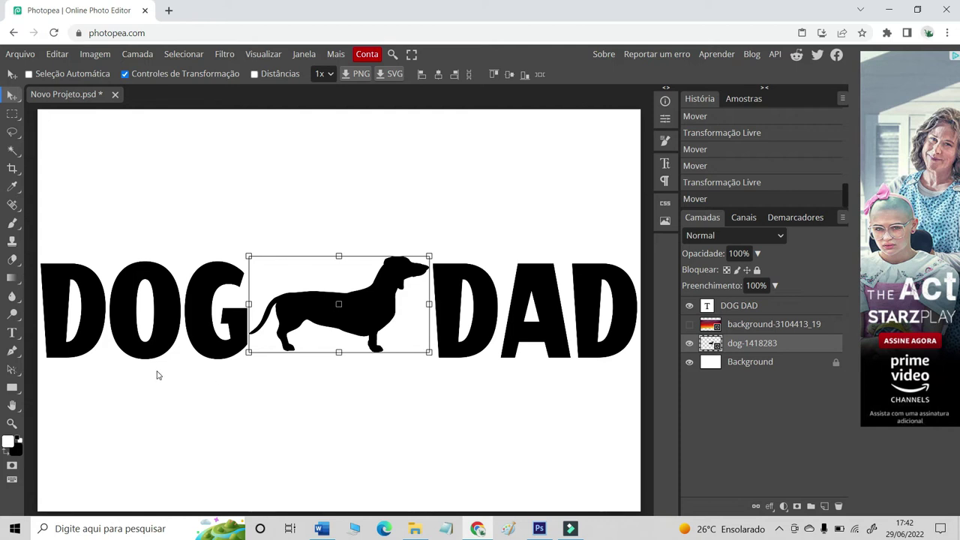
Draw a thin, flat ellipse under the dog's feet spanning the gap between the words, and fill it black
left_click(12, 387)
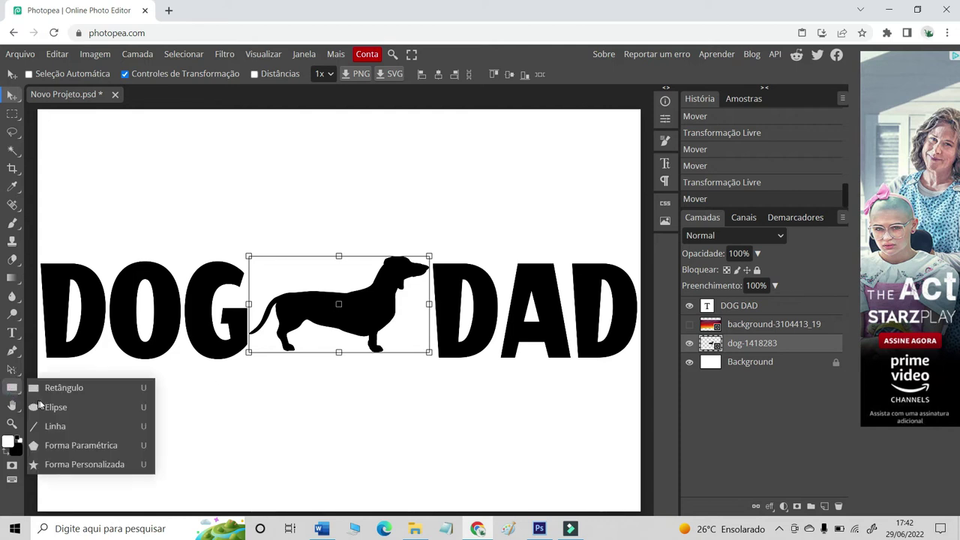
left_click(54, 410)
left_click_drag(248, 359, 433, 353)
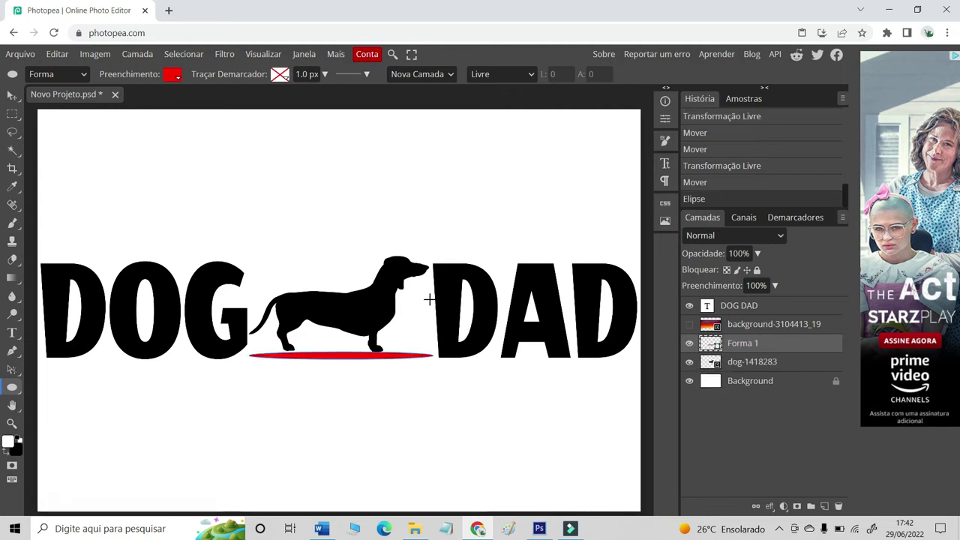
left_click(171, 76)
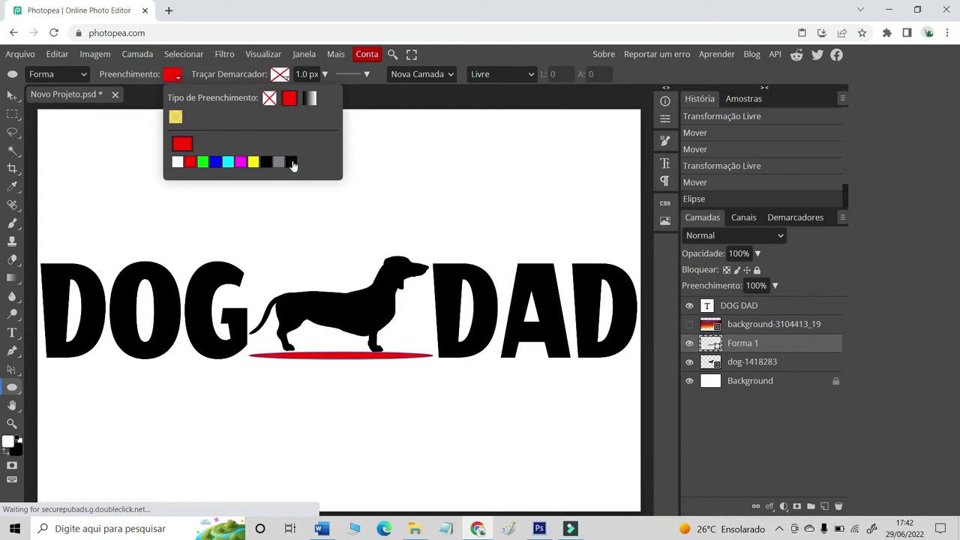
left_click(291, 163)
Stretch the dog image slightly taller and position it so its feet rest on the black ellipse
left_click(13, 96)
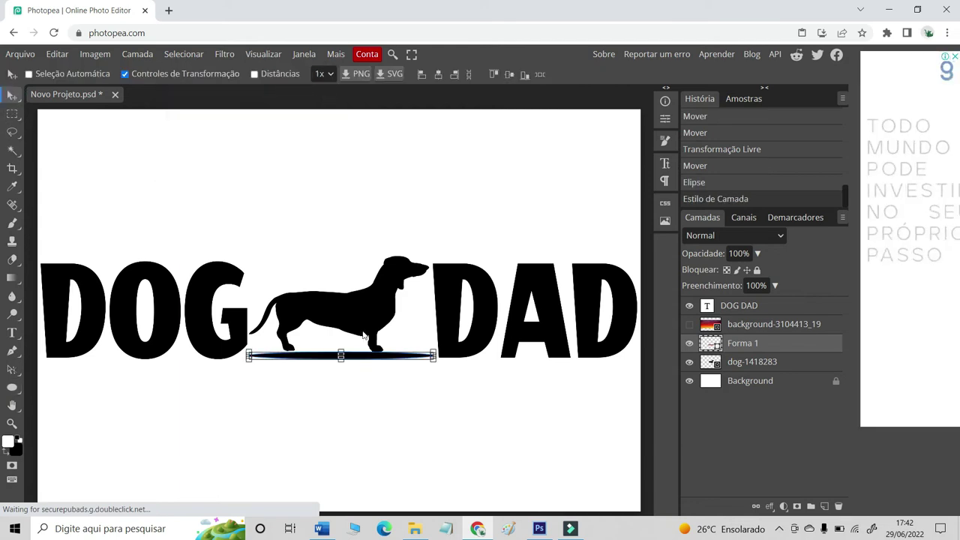
key("z")
left_click(85, 148)
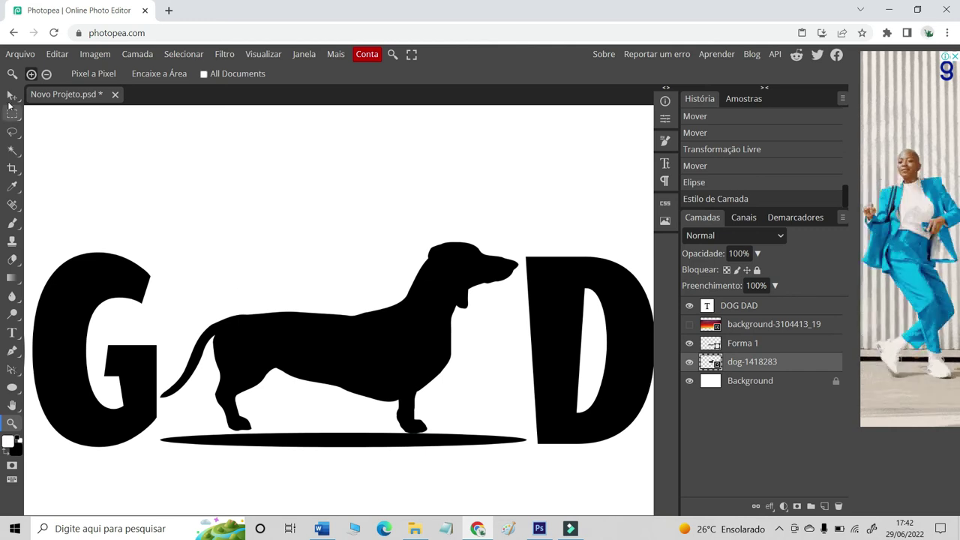
key("ctrl+t")
left_click_drag(336, 242, 336, 242)
key("Return")
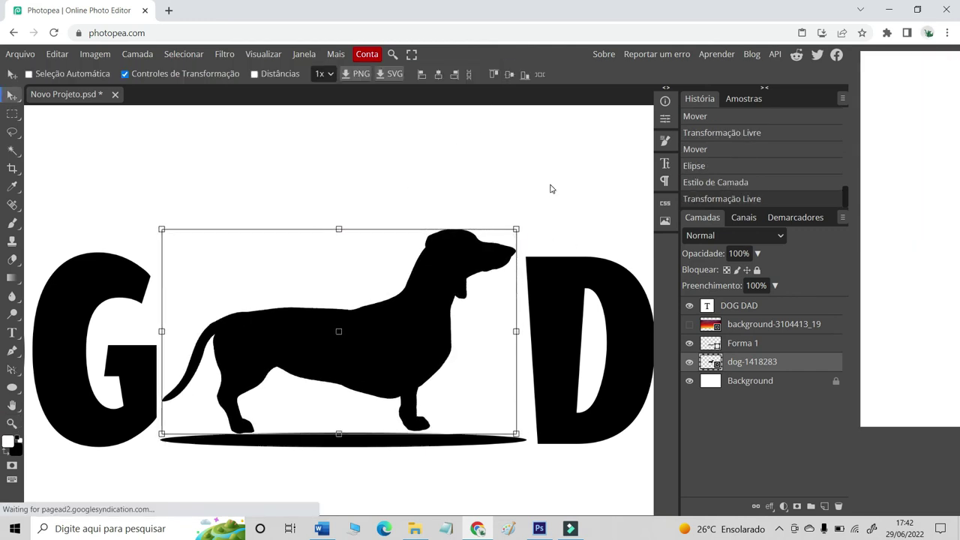
key("z")
left_click(447, 195, "alt")
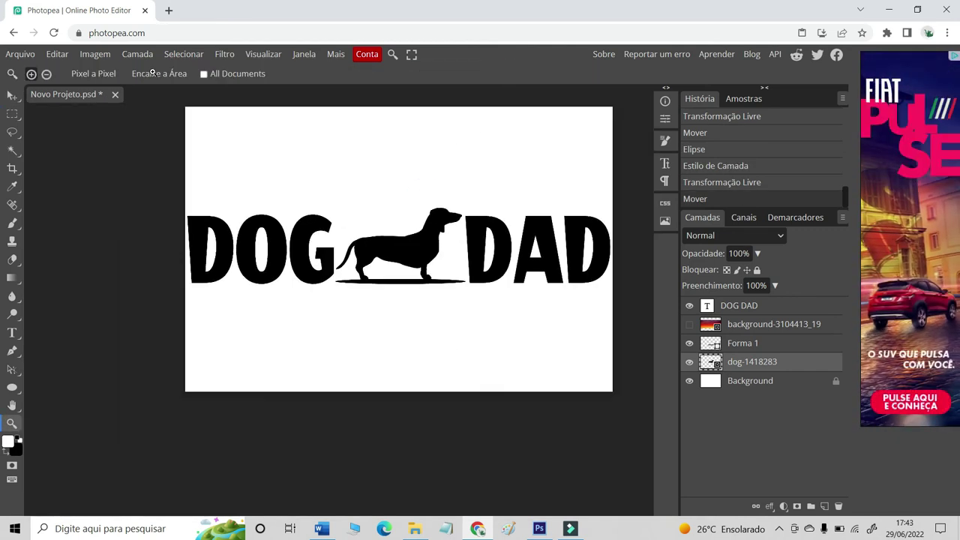
left_click(488, 192)
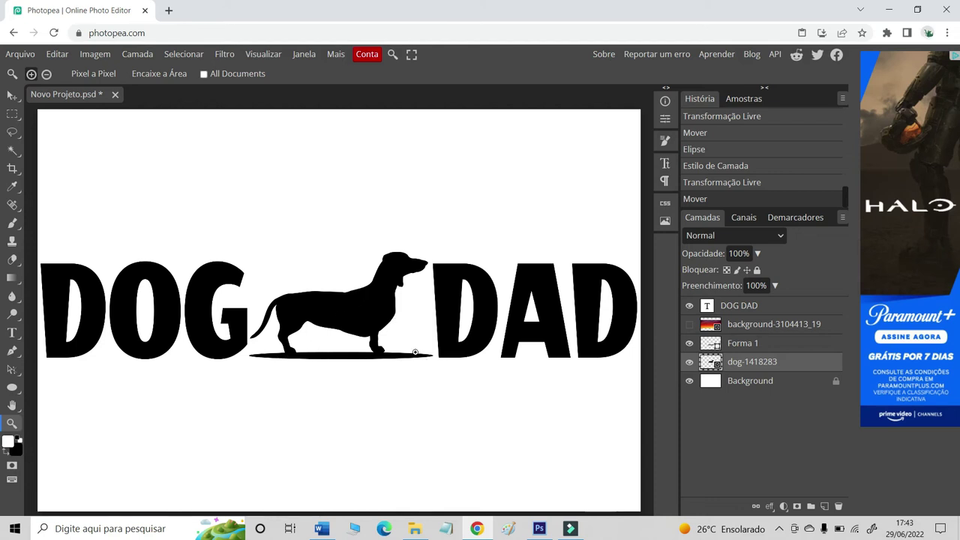
Place the DOG DAD text layer below the sunset layer, and group and merge it with the ellipse and dog layers
left_click(737, 307)
mouse_move(739, 309)
left_mouse_down()
mouse_move(739, 337)
mouse_move(741, 329)
left_mouse_up()
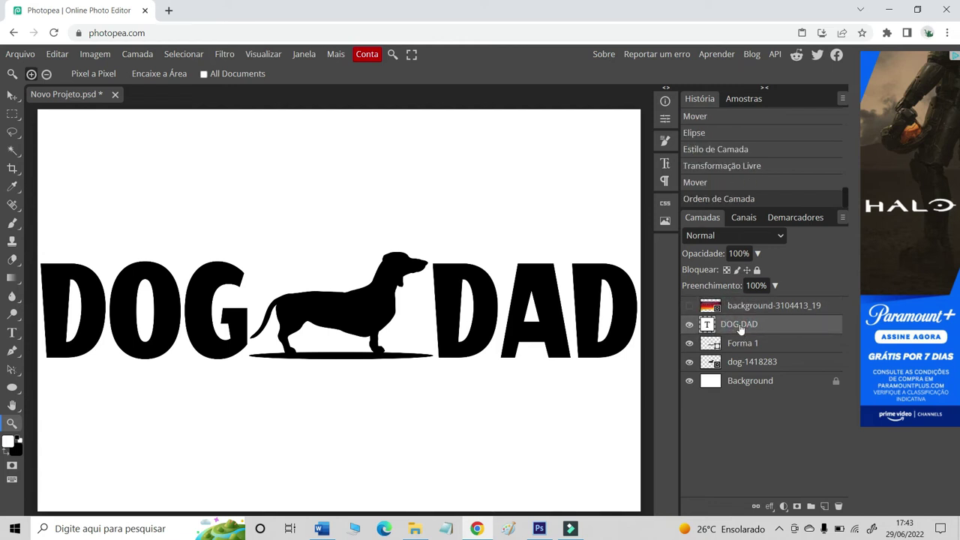
key("shift")
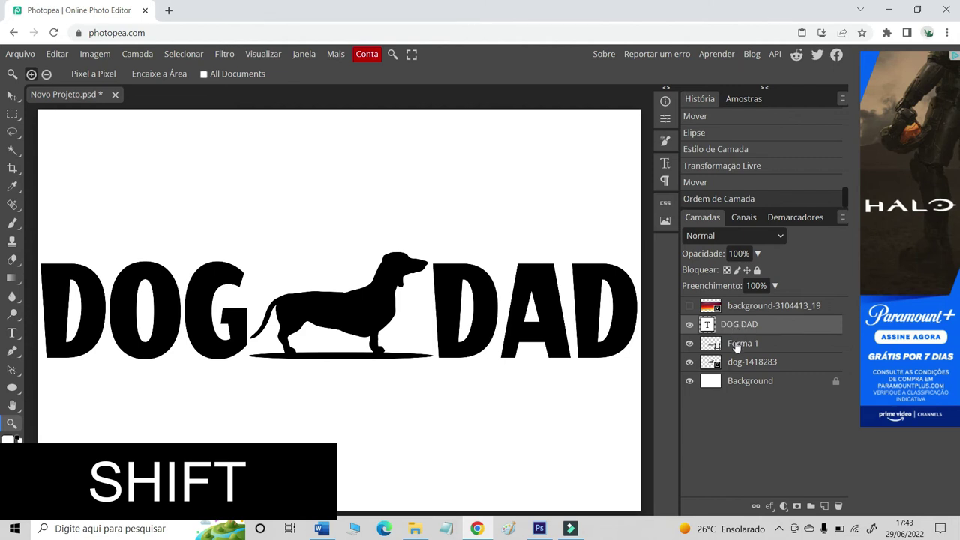
left_click(739, 346, "shift")
left_click(737, 362, "shift")
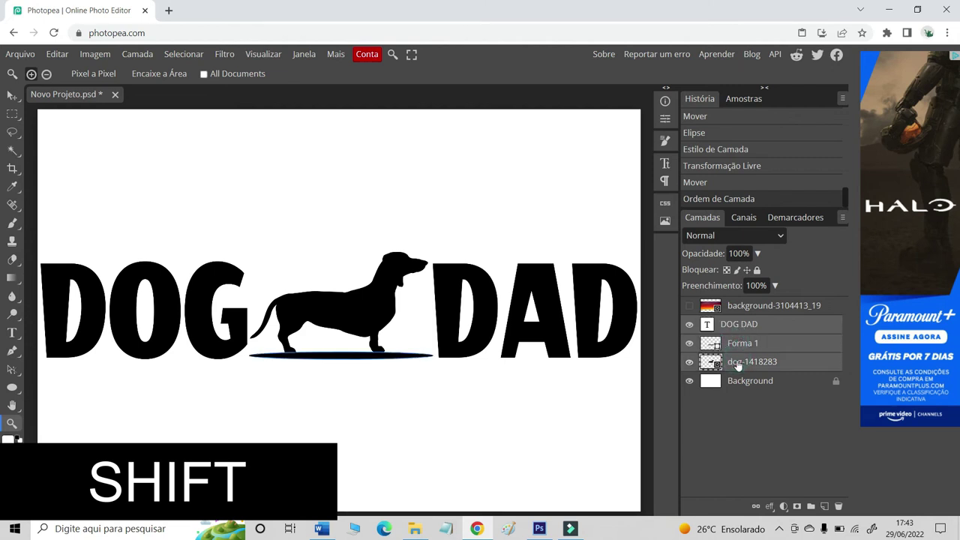
key("ctrl+g")
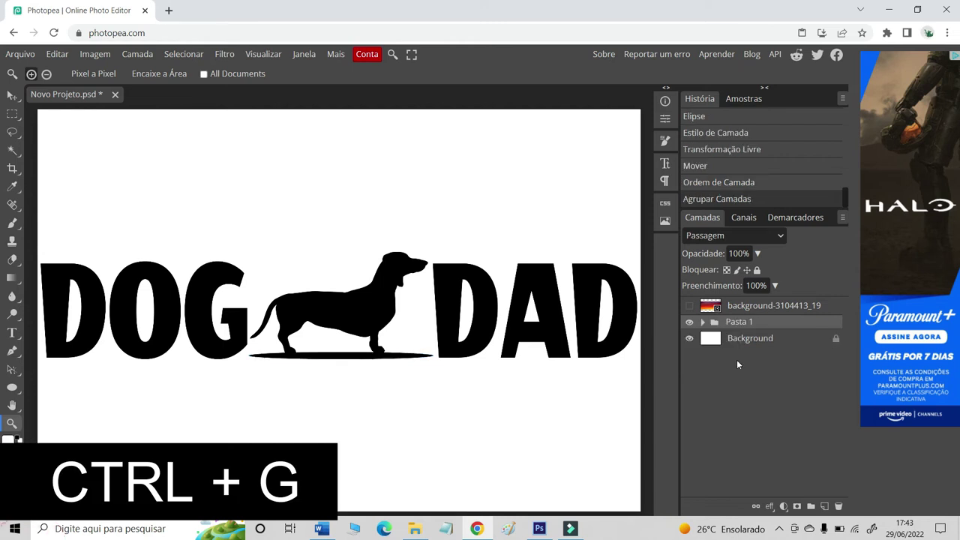
right_click(785, 328)
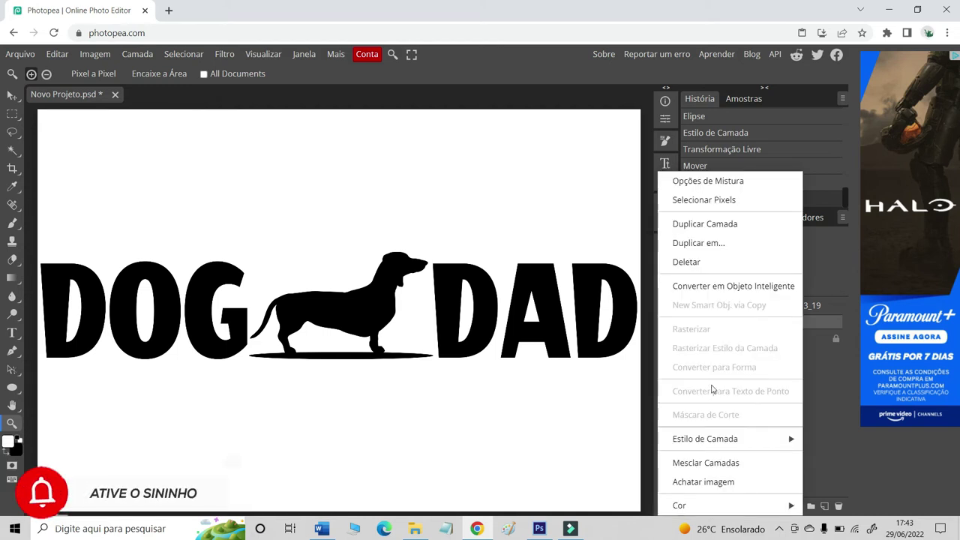
left_click(747, 463)
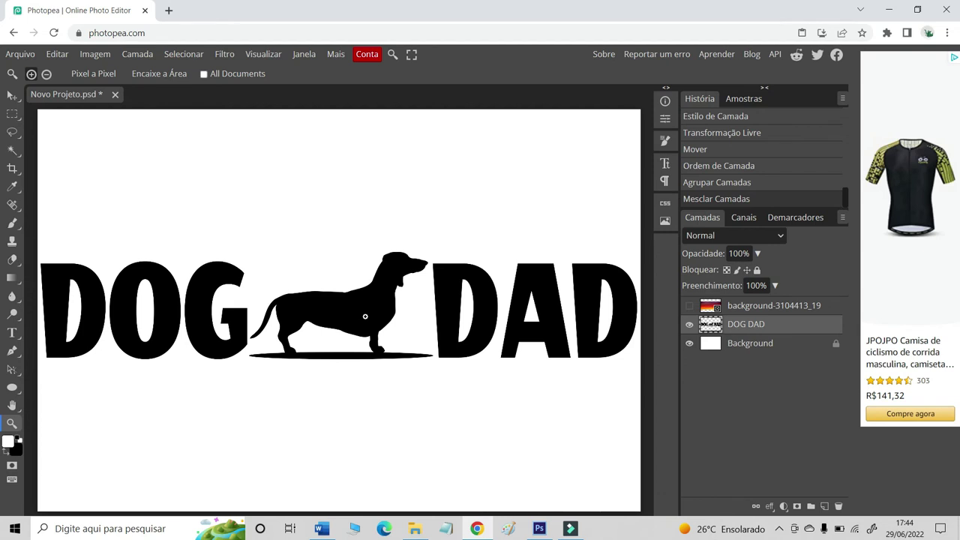
Show the sunset layer as a clipping mask on the merged DOG DAD layer, and shift the sunset image upward
left_click(690, 308)
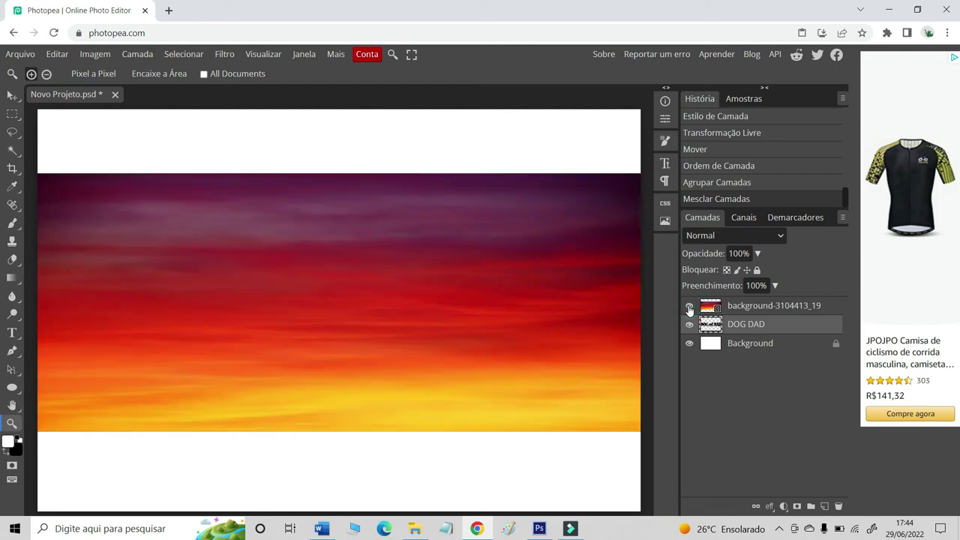
left_click(819, 307)
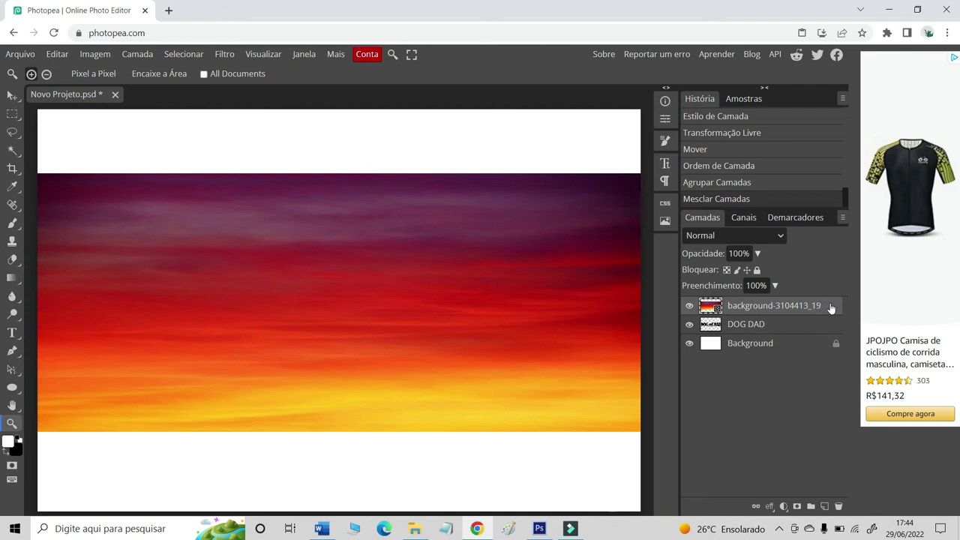
right_click(831, 308)
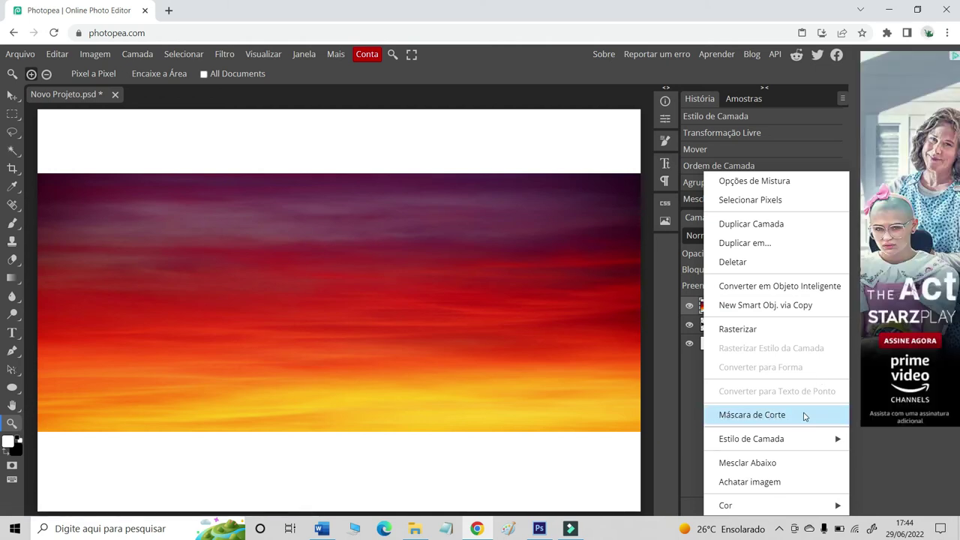
left_click(805, 417)
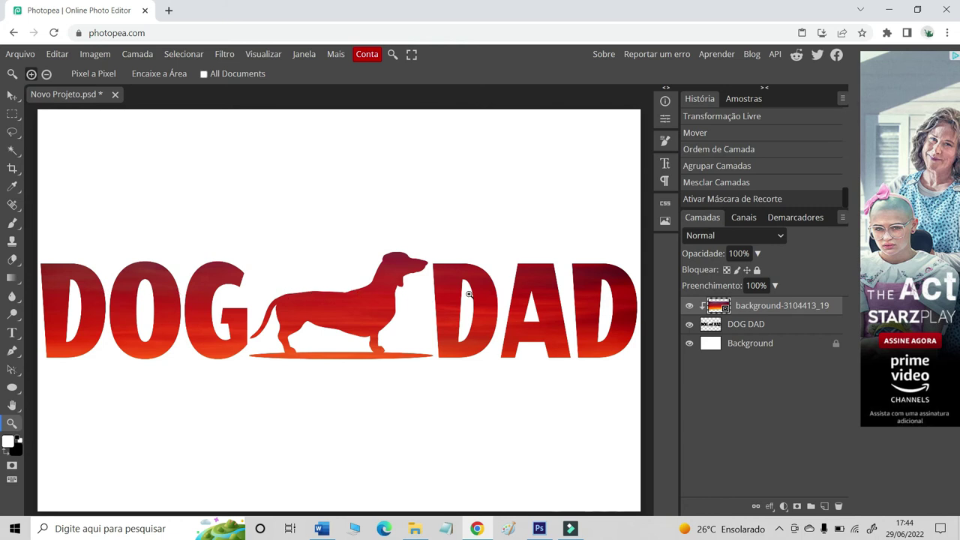
left_click(12, 95)
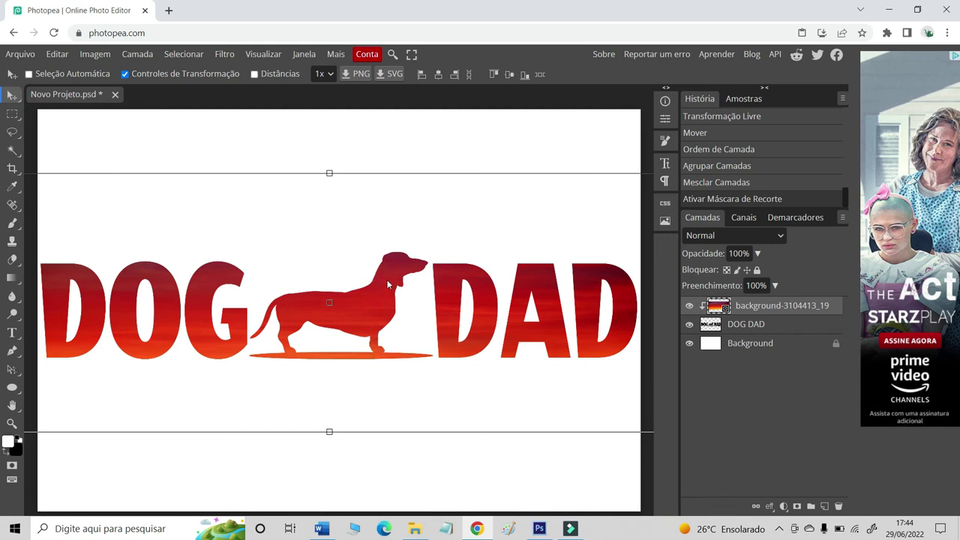
left_click_drag(388, 281, 379, 259)
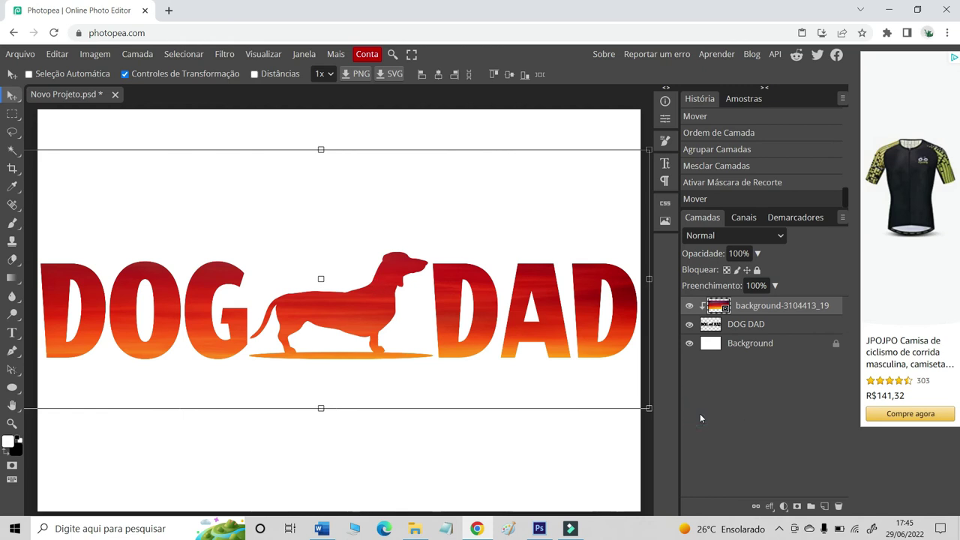
Add a solid black (000000) colour fill layer directly above the white Background layer
left_click(746, 347)
left_click(784, 507)
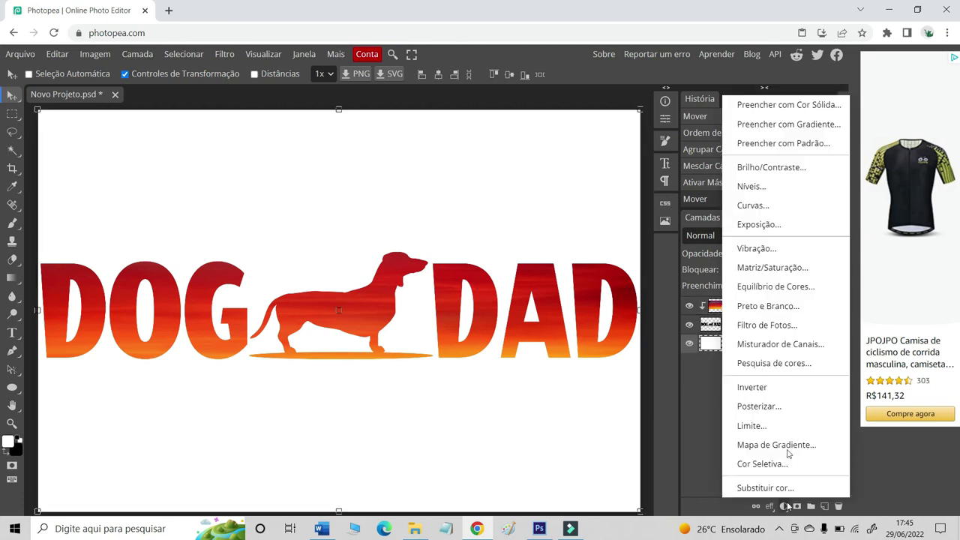
left_click(800, 105)
left_click_drag(147, 296, 46, 356)
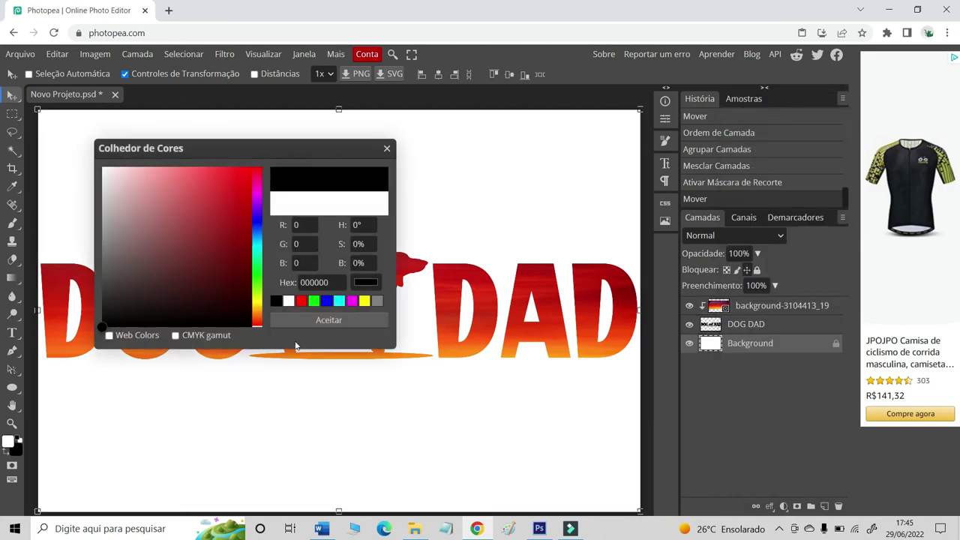
left_click(330, 319)
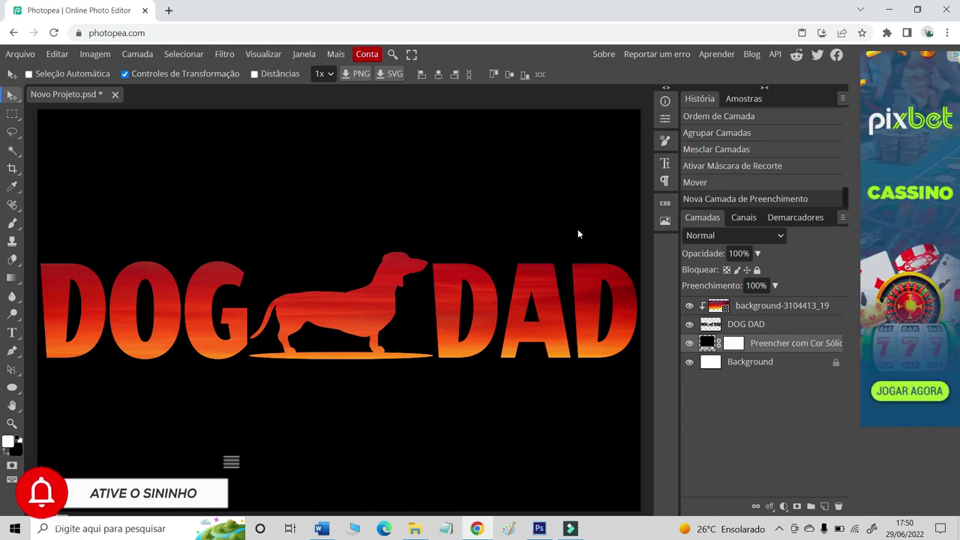
Hide the black fill and white Background layers, and export the design as a PNG with a transparent background
left_click(689, 344)
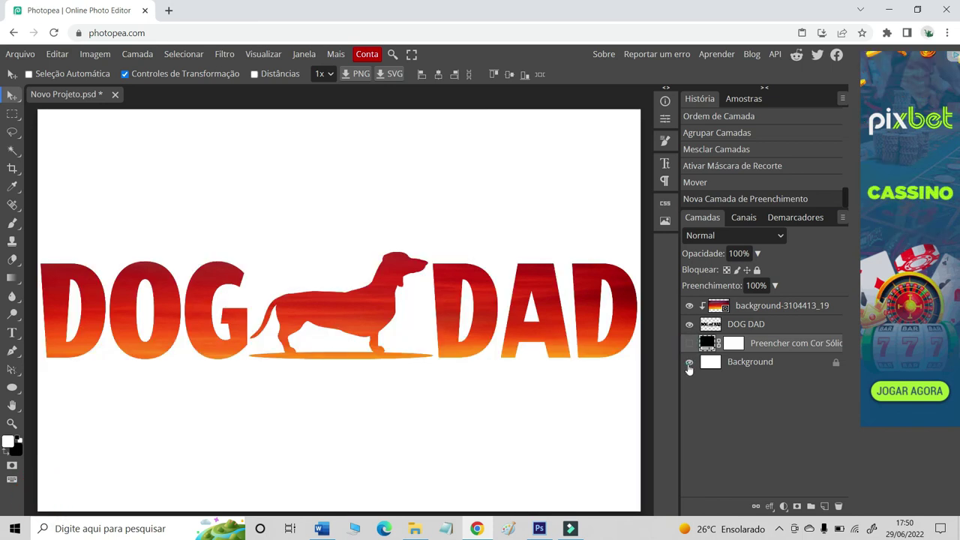
left_click(689, 364)
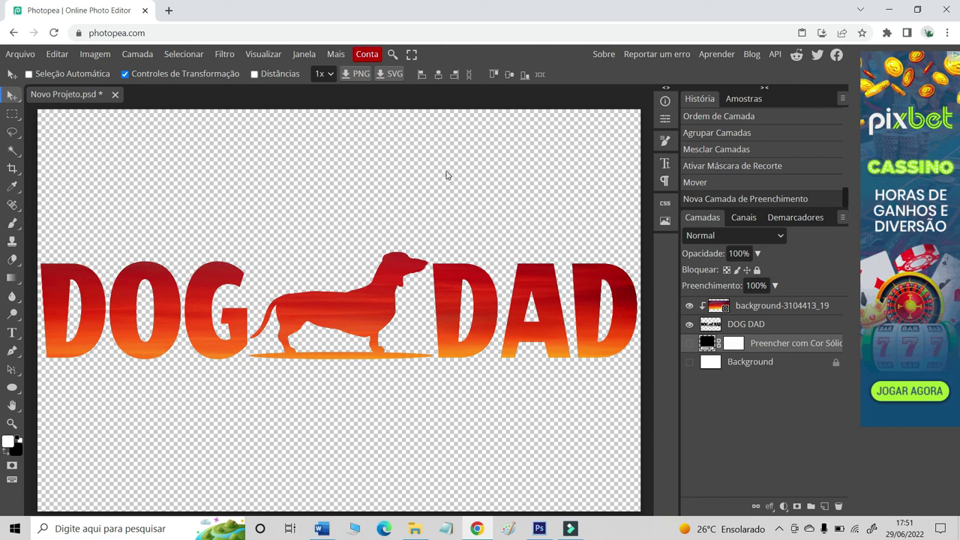
left_click(20, 54)
mouse_move(30, 237)
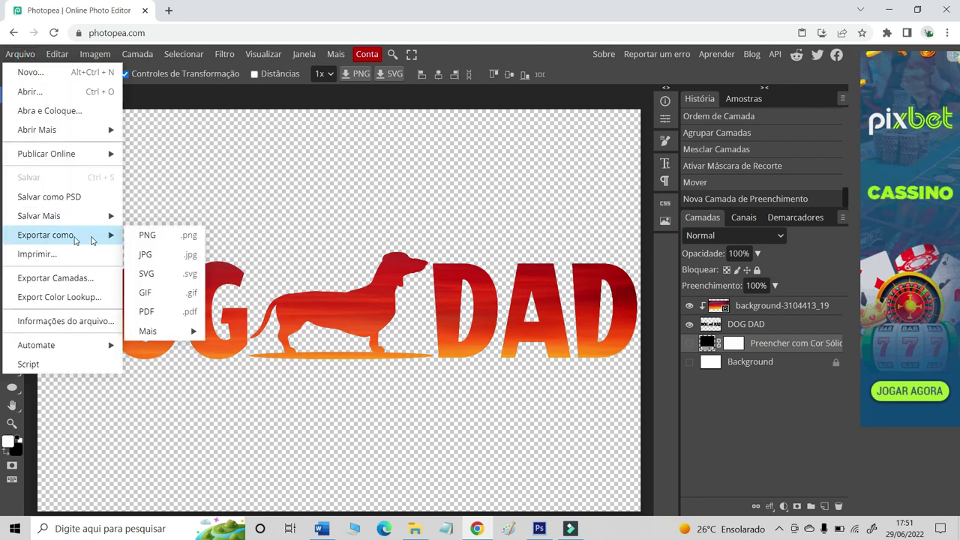
left_click(145, 240)
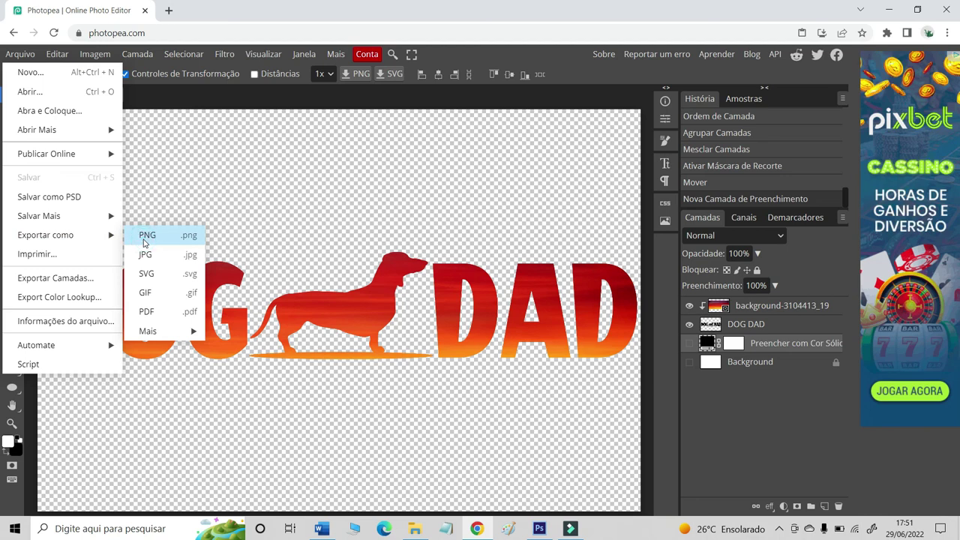
left_click(145, 242)
left_click(446, 264)
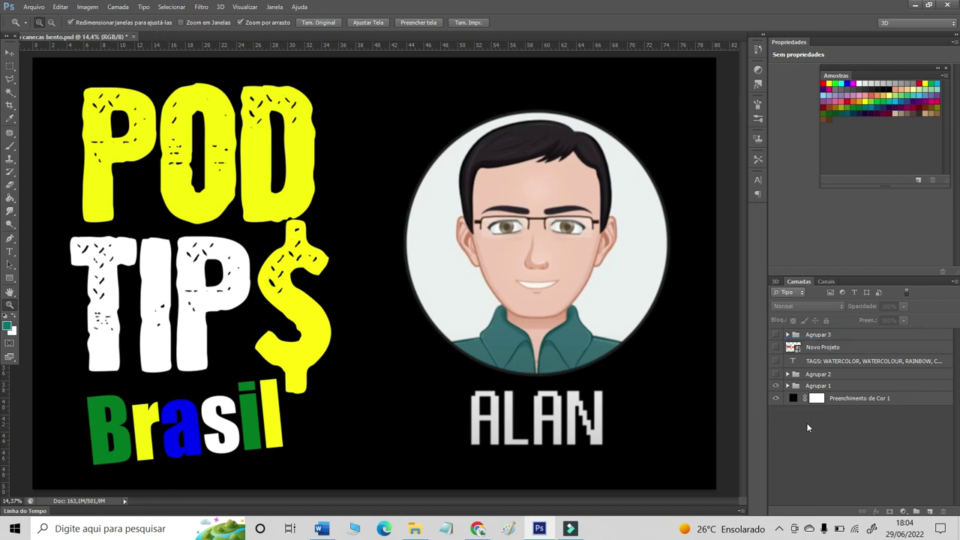
Select the topmost layer group, Agrupar 3, in the open Photoshop document
key("alt+period")
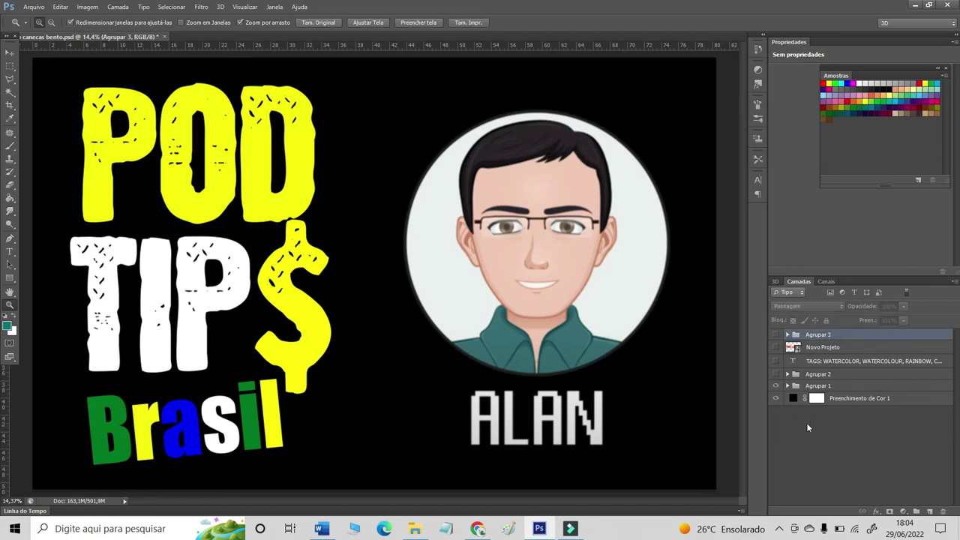